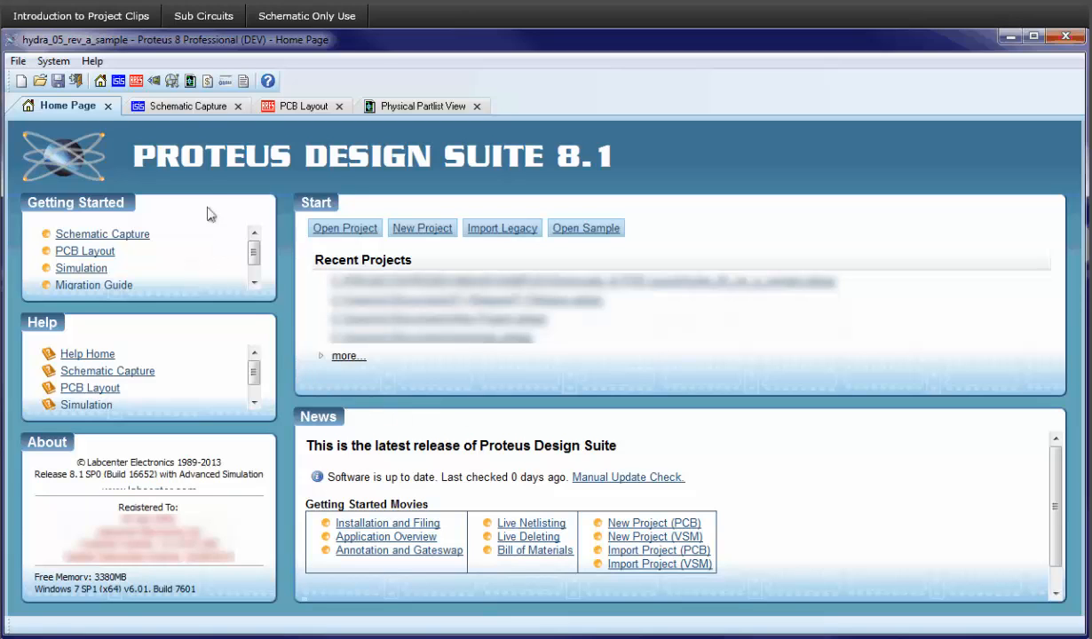
In the schematic, select the whole USB Interface System circuit together with the USB DTR/Reset Signal Conditioning circuit.
left_click(189, 106)
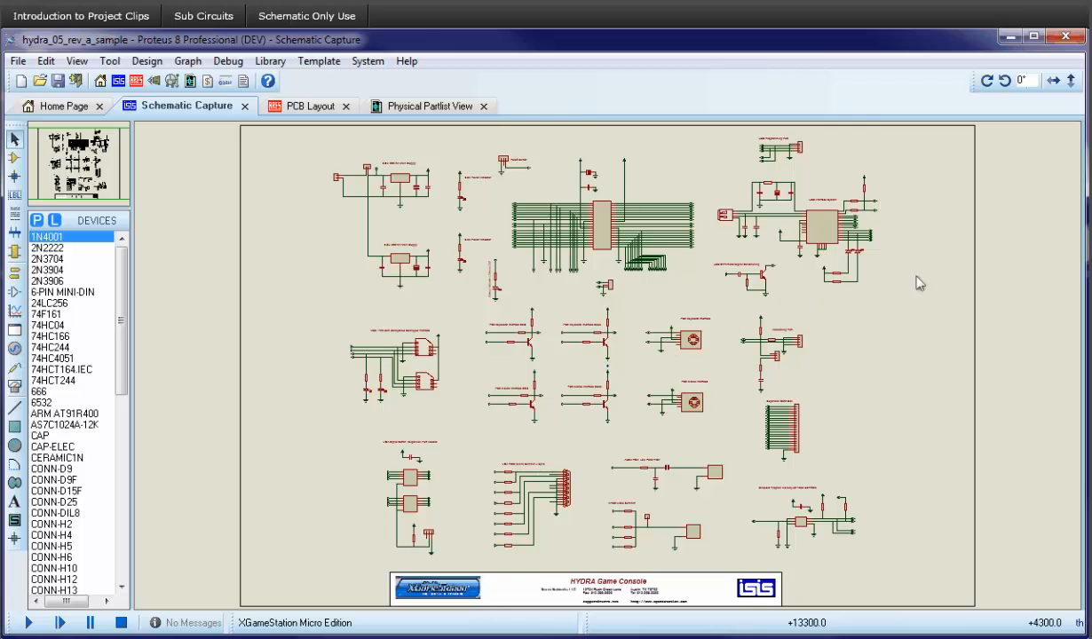
scroll(799, 262, "up", 2)
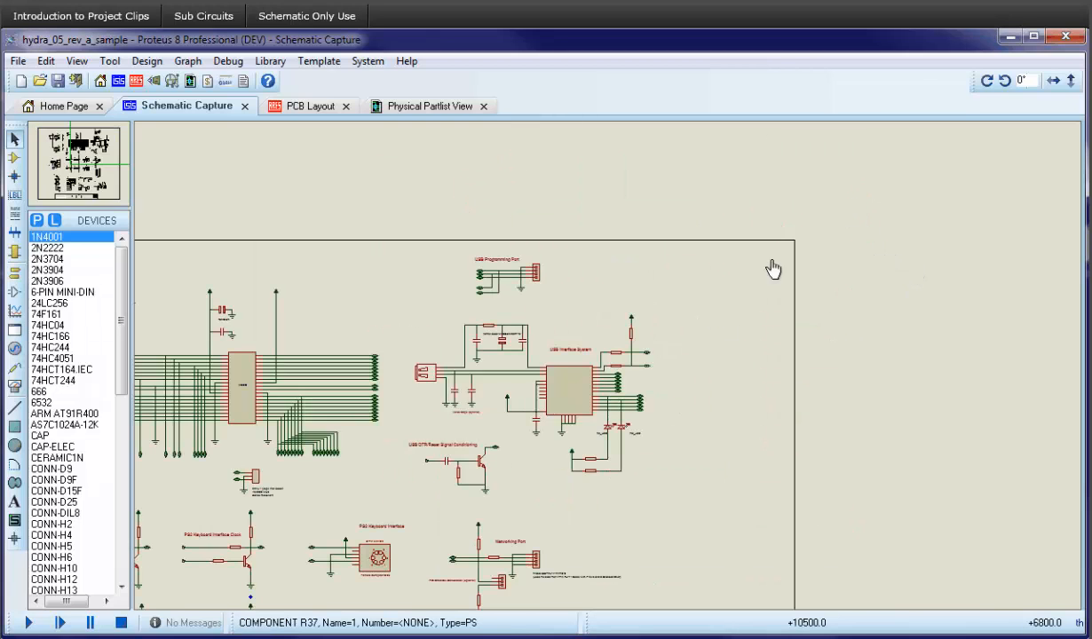
scroll(612, 372, "up", 1)
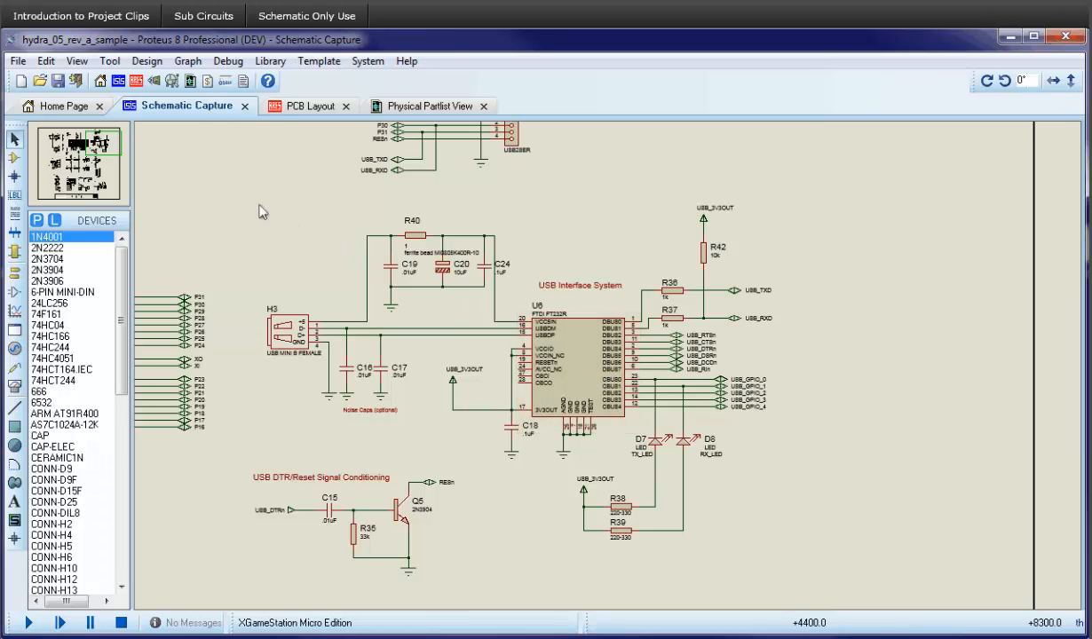
left_click_drag(236, 195, 807, 596)
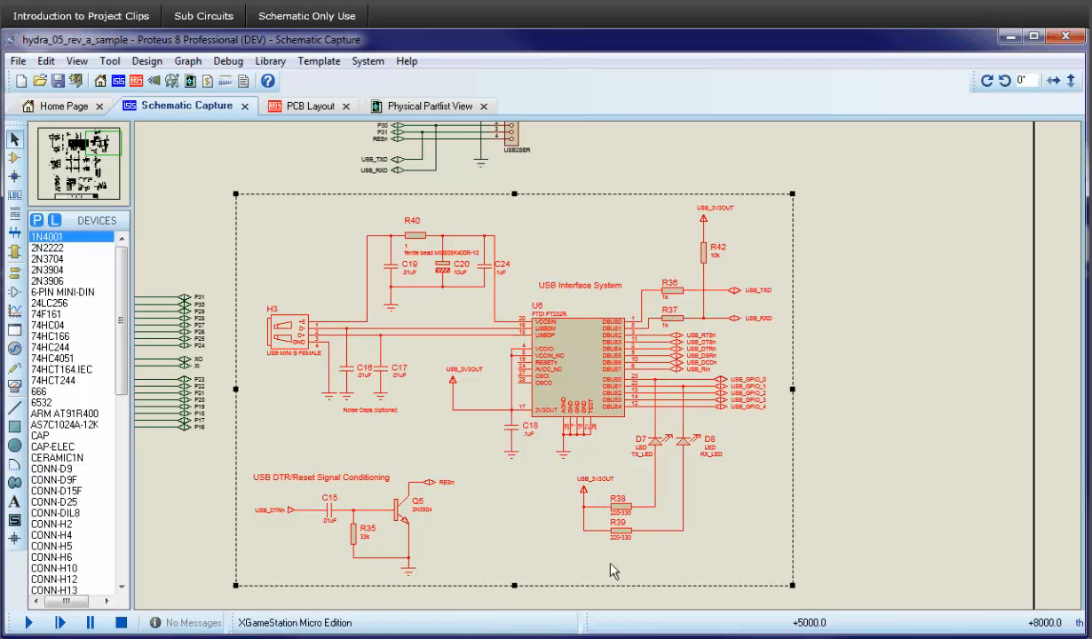
In the PCB layout, select the USB Engine area and limit the trace selection to the segments within the selection box.
left_click(298, 105)
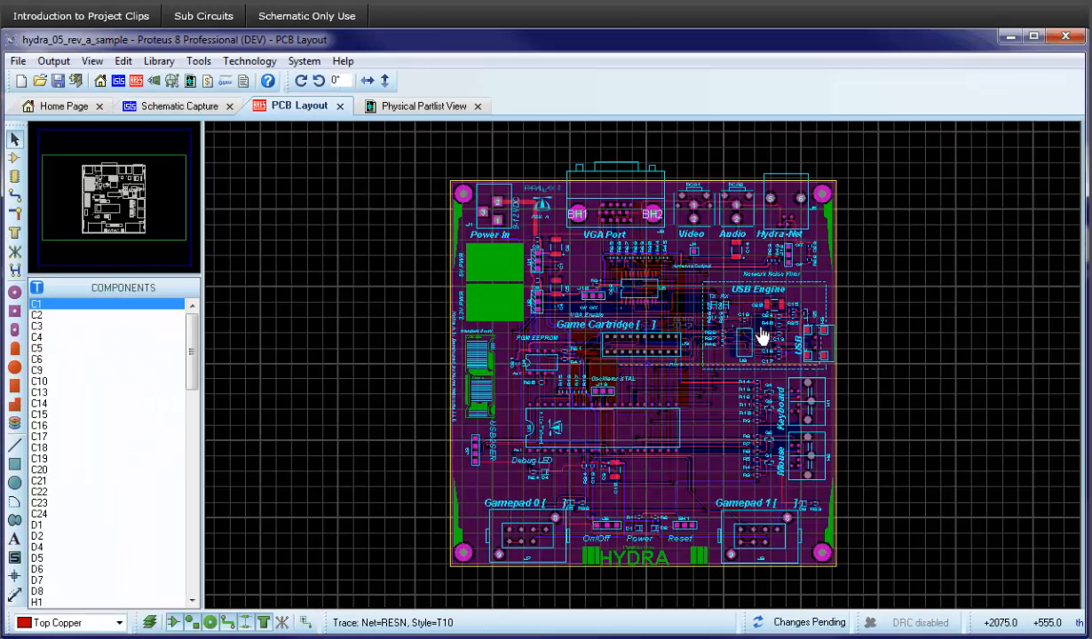
scroll(755, 325, "up", 1)
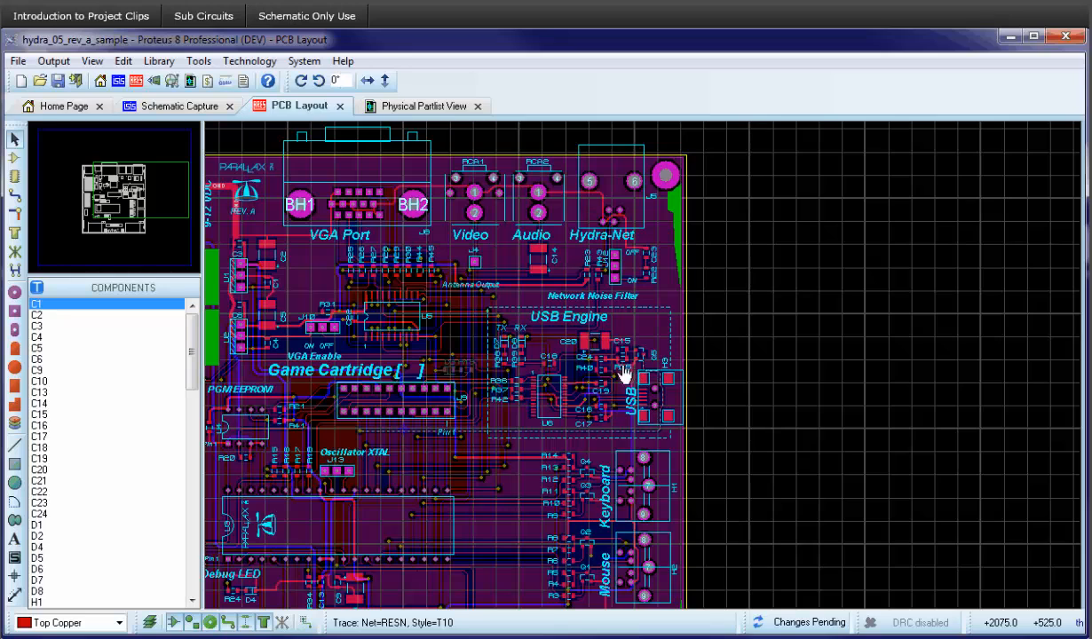
scroll(613, 380, "up", 1)
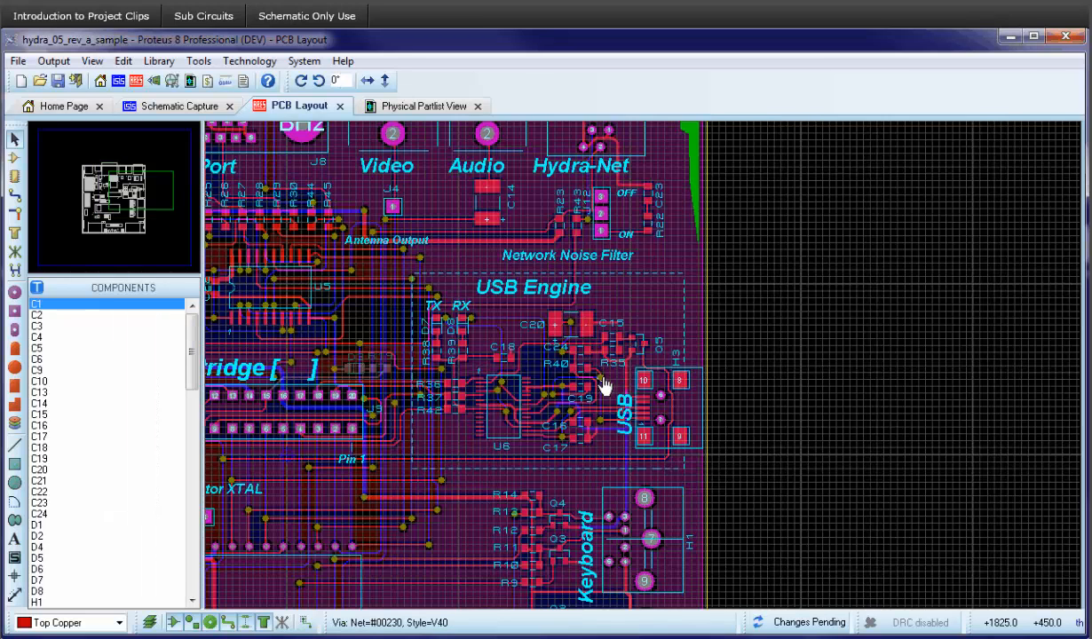
scroll(605, 370, "up", 1)
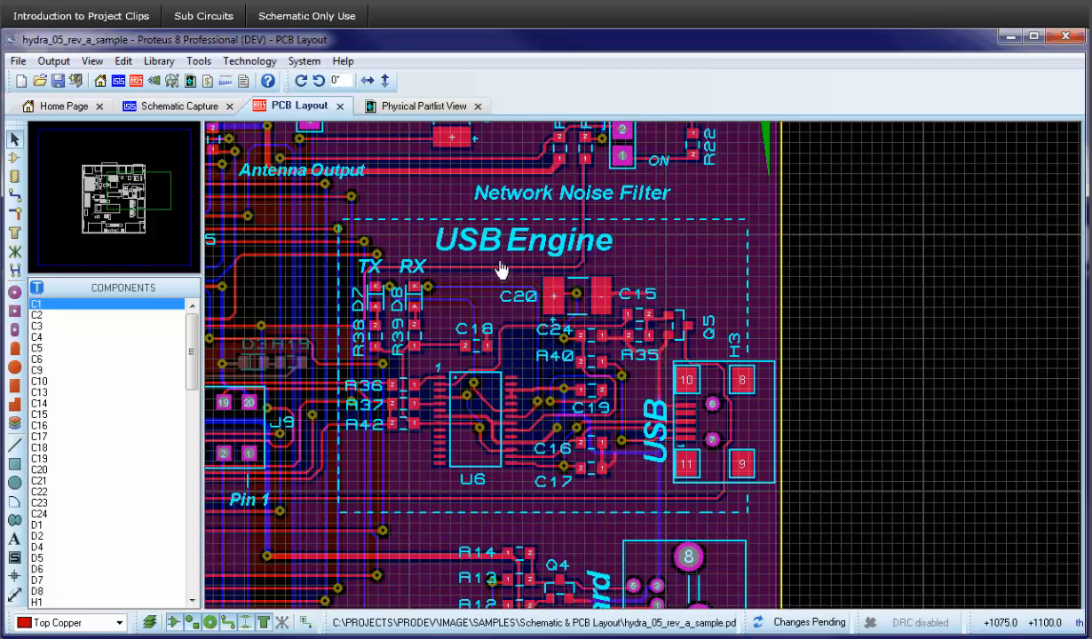
scroll(499, 269, "down", 1)
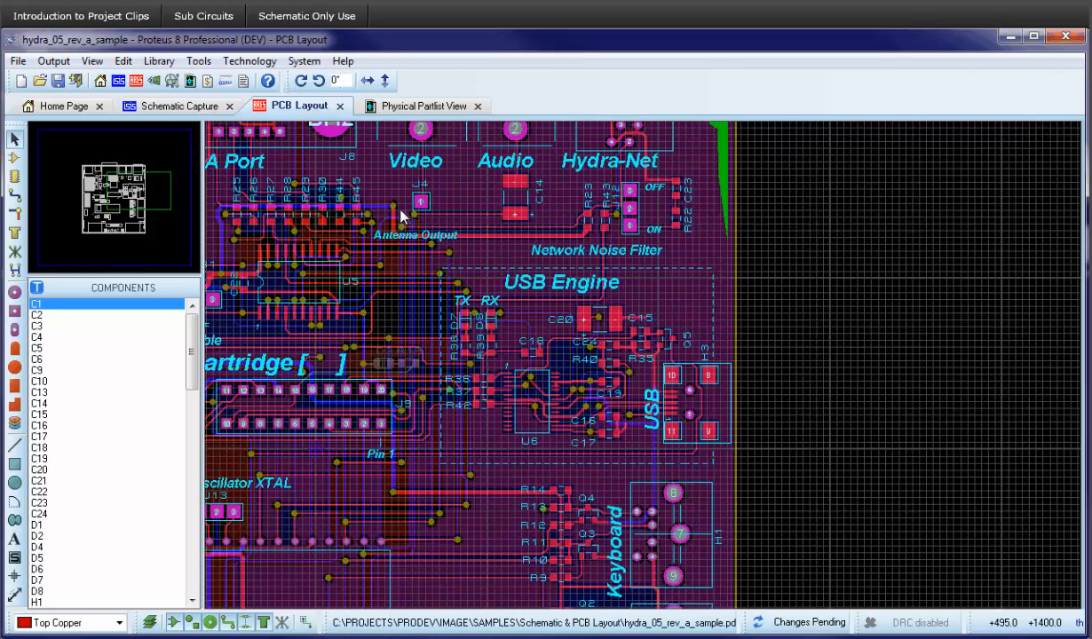
left_click_drag(401, 216, 755, 479)
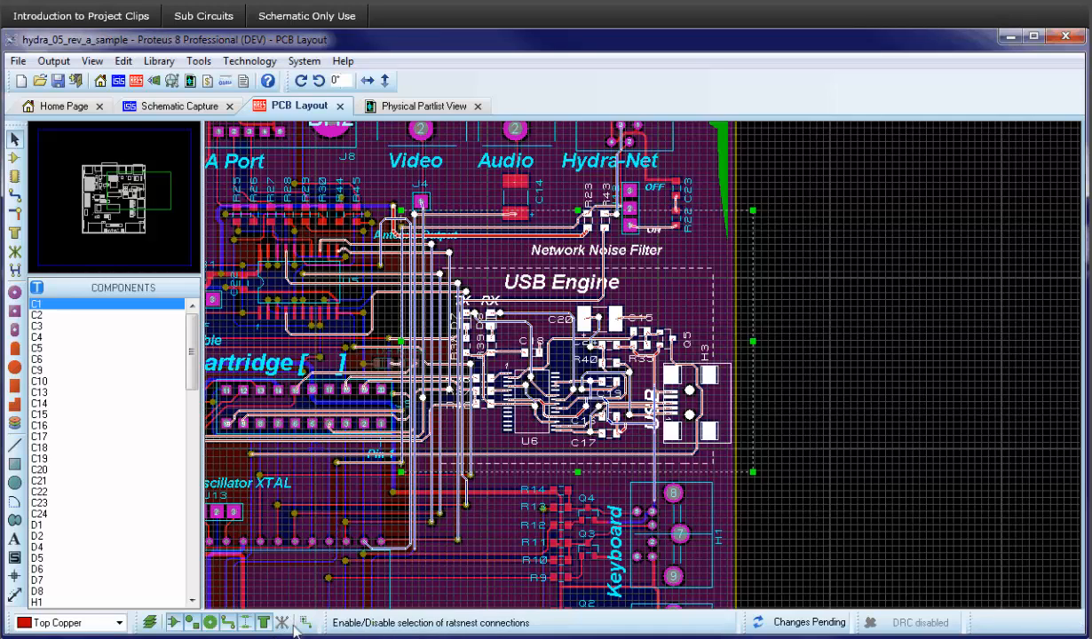
left_click(304, 624)
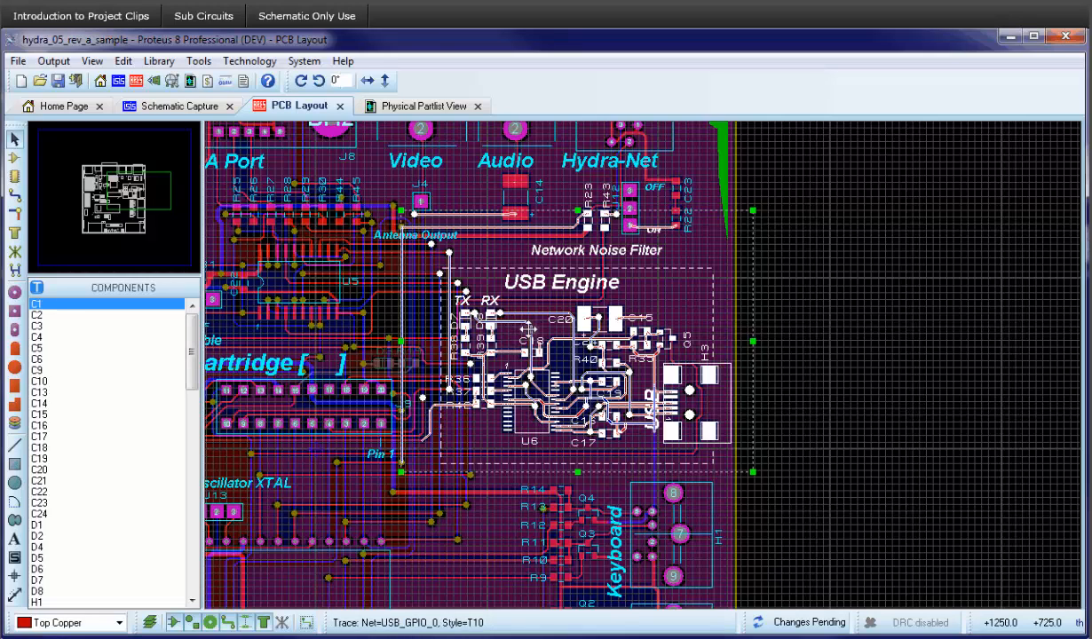
Try to export the selected layout block as a project clip named USBInterface.
right_click(547, 324)
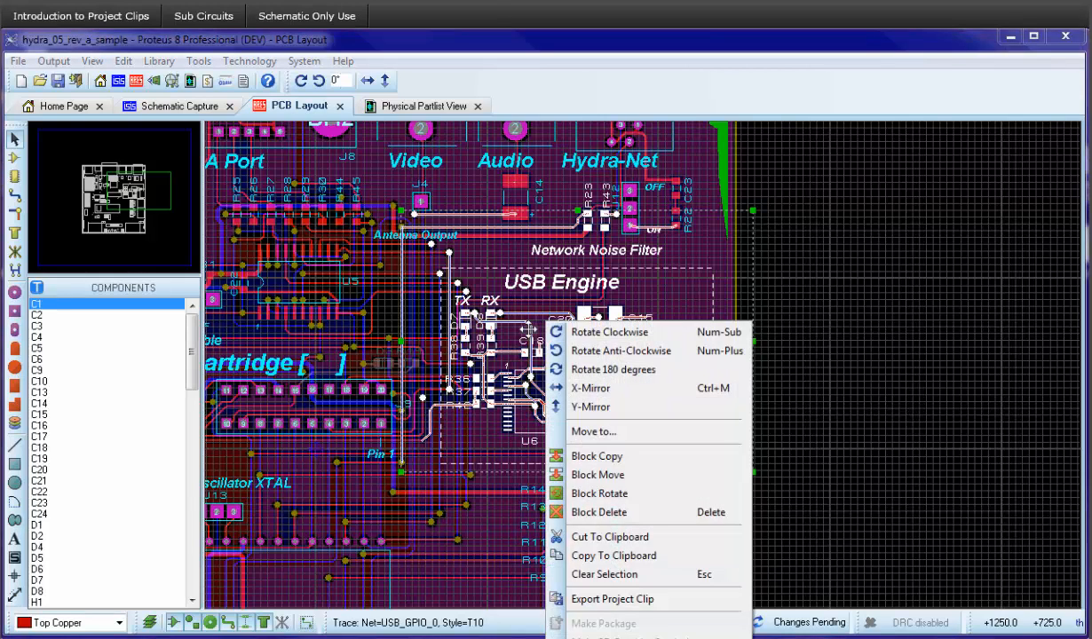
left_click(600, 600)
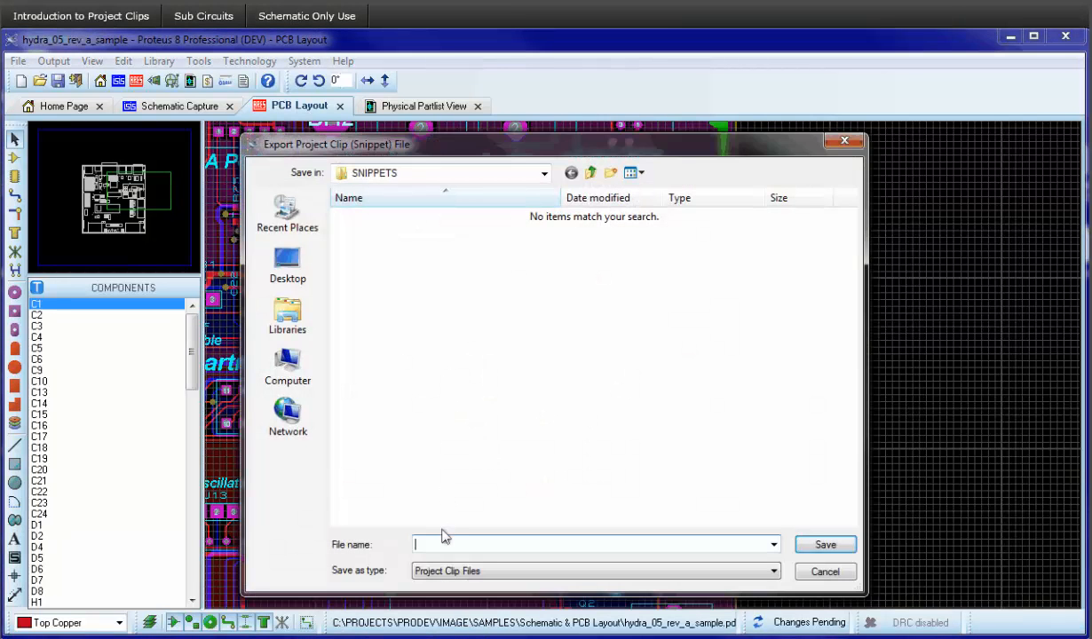
type("USBInterface")
key("Return")
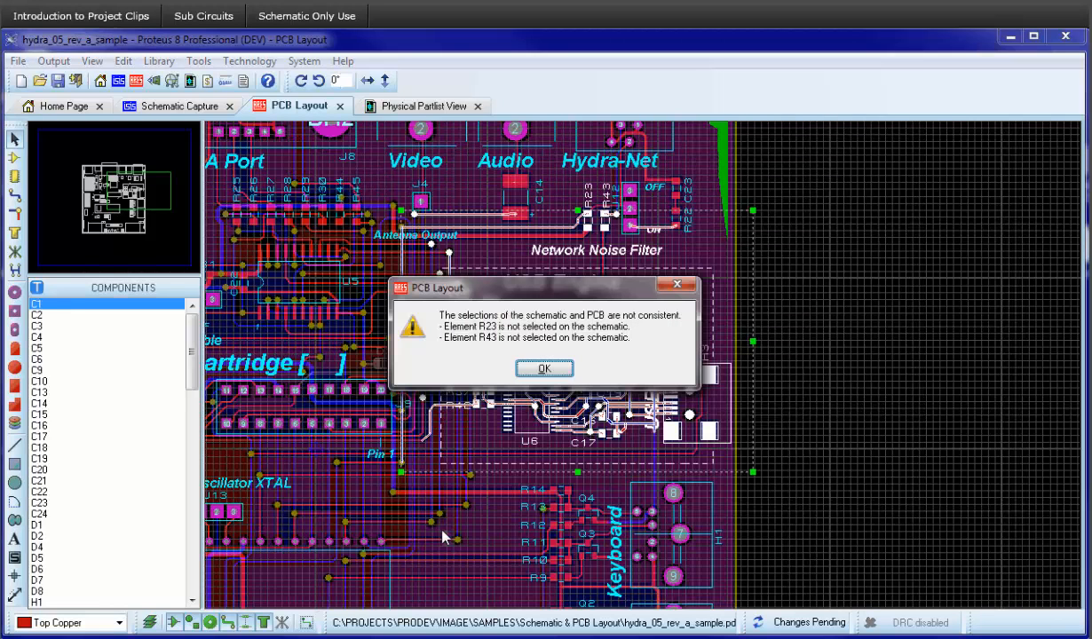
left_click(543, 368)
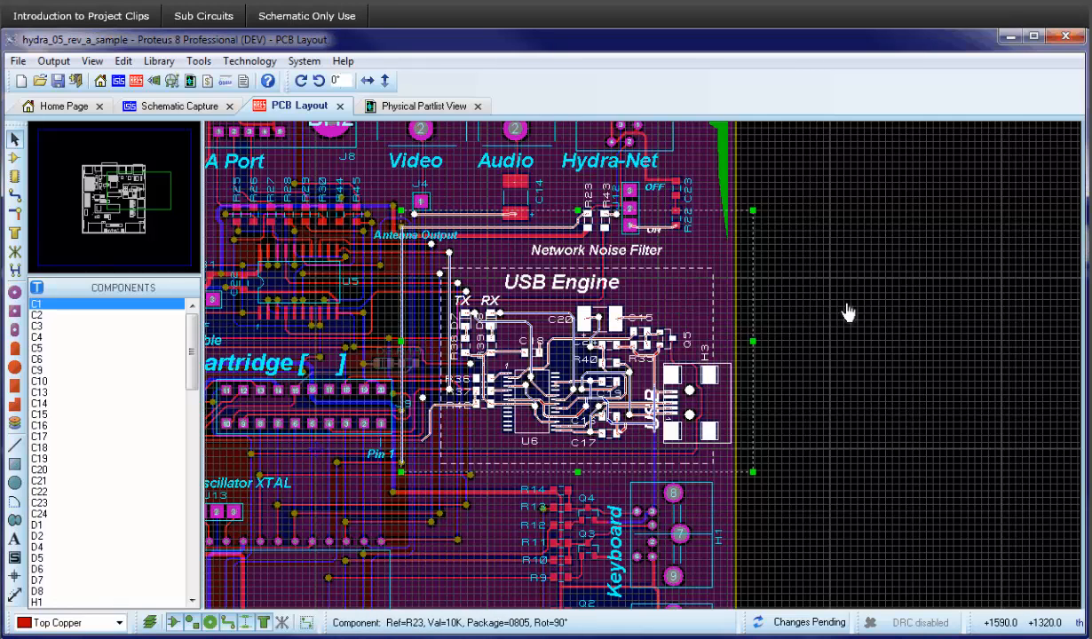
Reselect the USB Engine block on the board without R23 and R43, narrowing the selection to exclude R19.
left_click(860, 312)
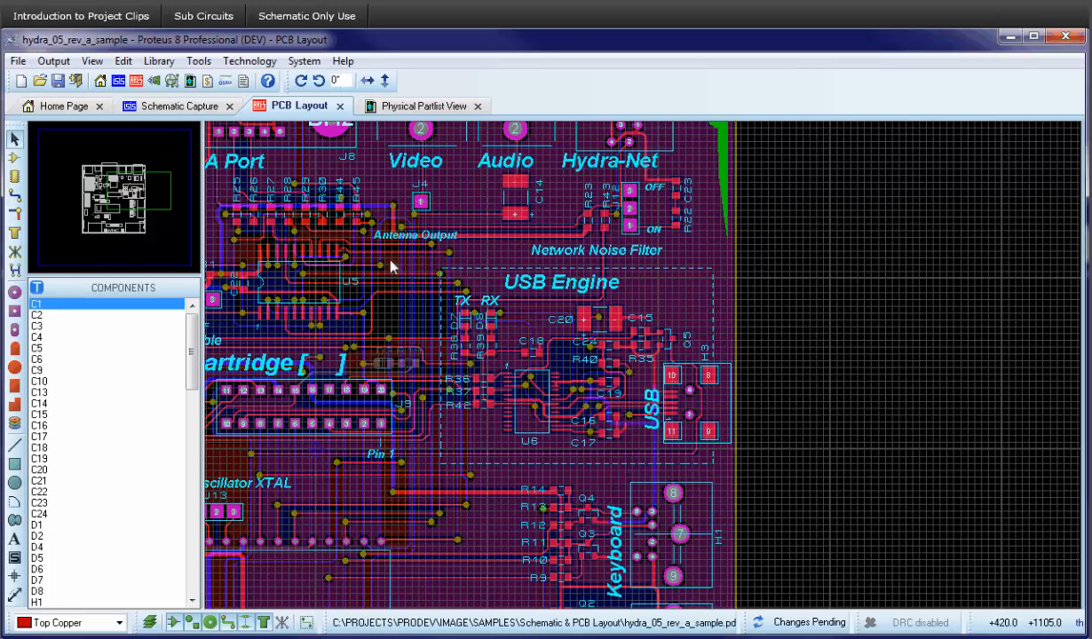
left_click_drag(392, 259, 774, 473)
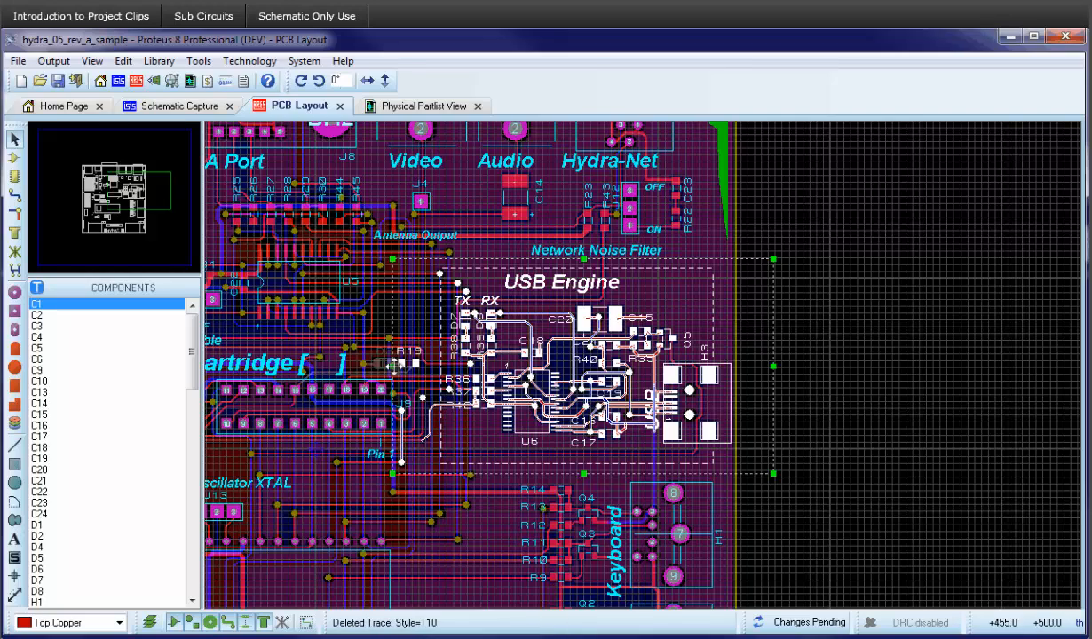
scroll(391, 366, "up", 1)
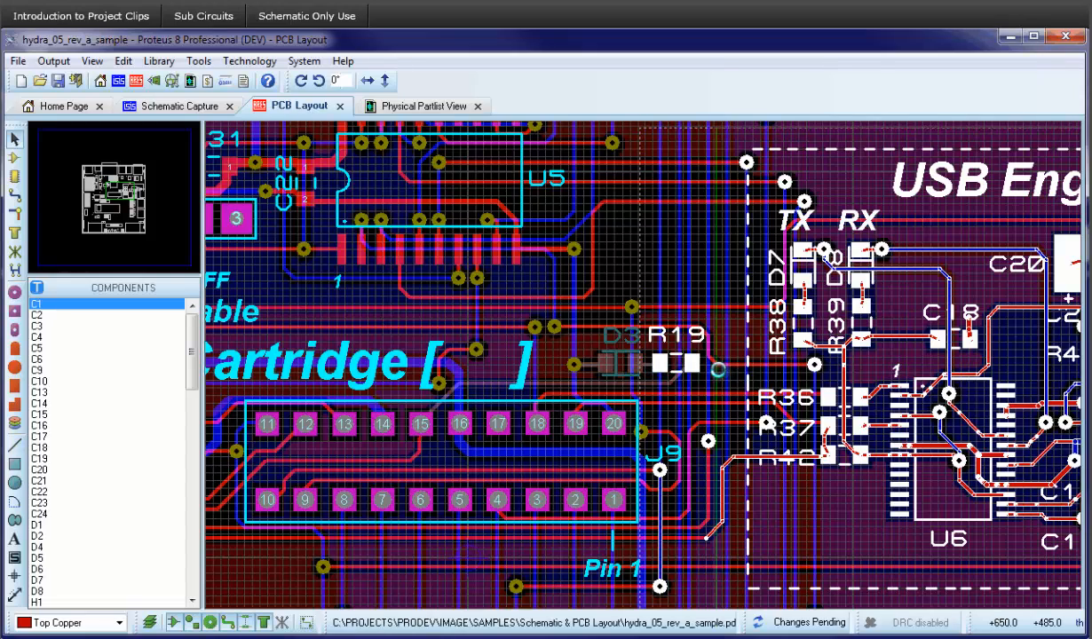
scroll(726, 368, "down", 1)
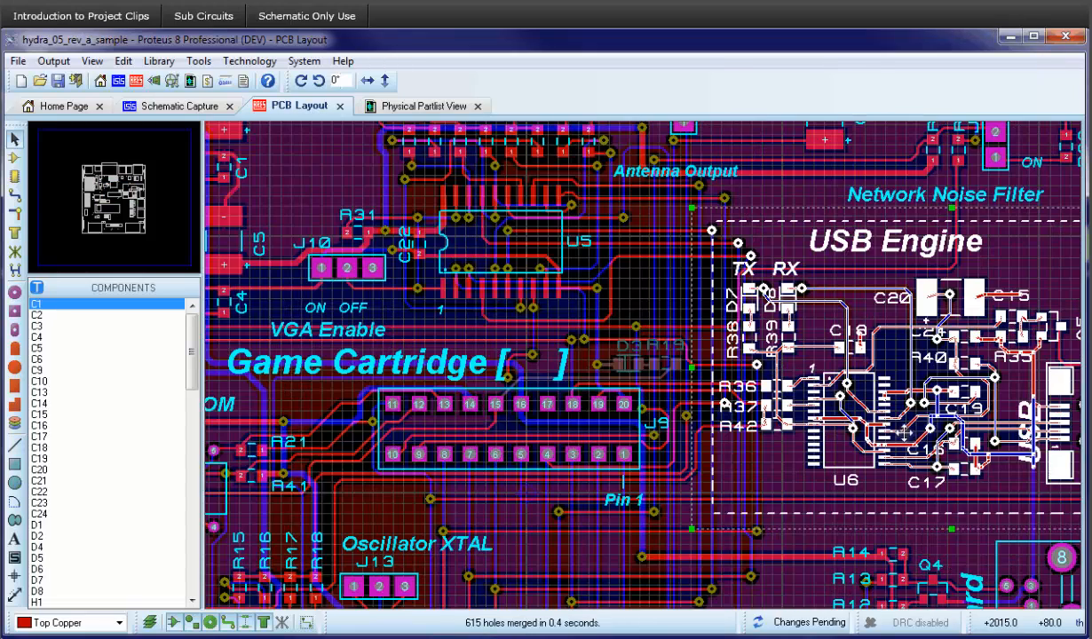
Export the selected USB Engine block as a project clip named USBInterface in the SNIPPETS folder.
right_click(823, 333)
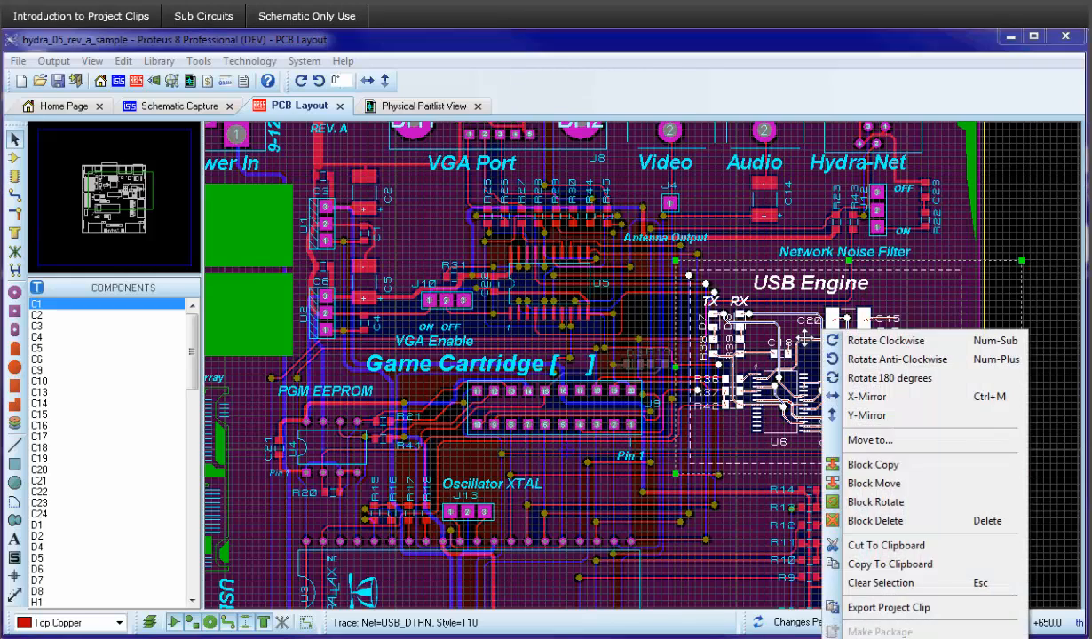
left_click(888, 608)
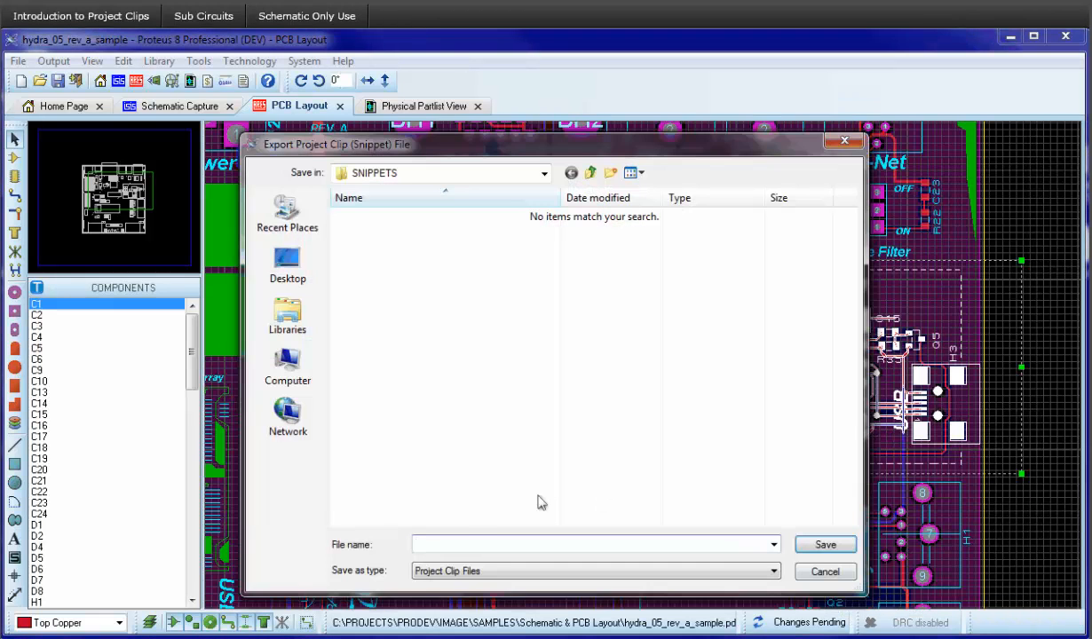
type("USBInter")
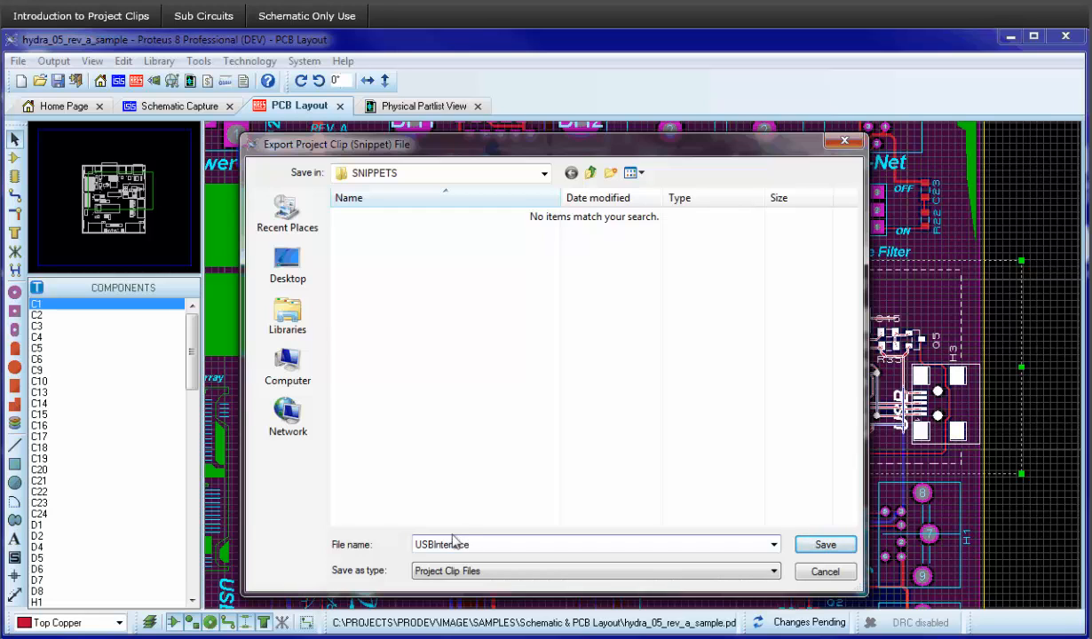
type("face")
key("Return")
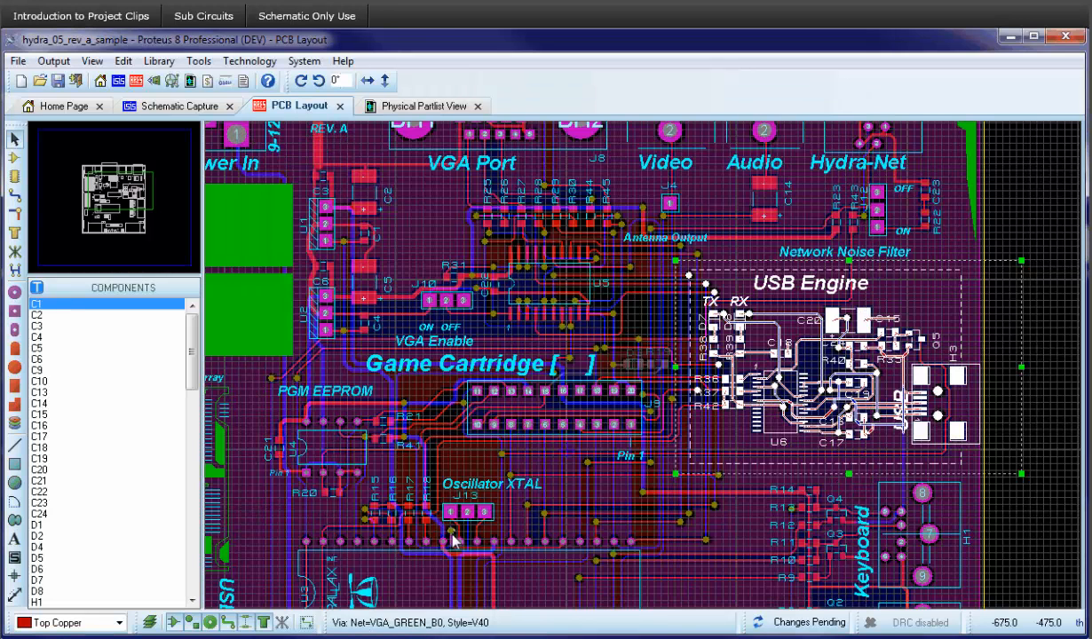
Close the hydra_05_rev_a_sample project without saving changes and open a blank schematic in a new untitled project.
left_click(76, 81)
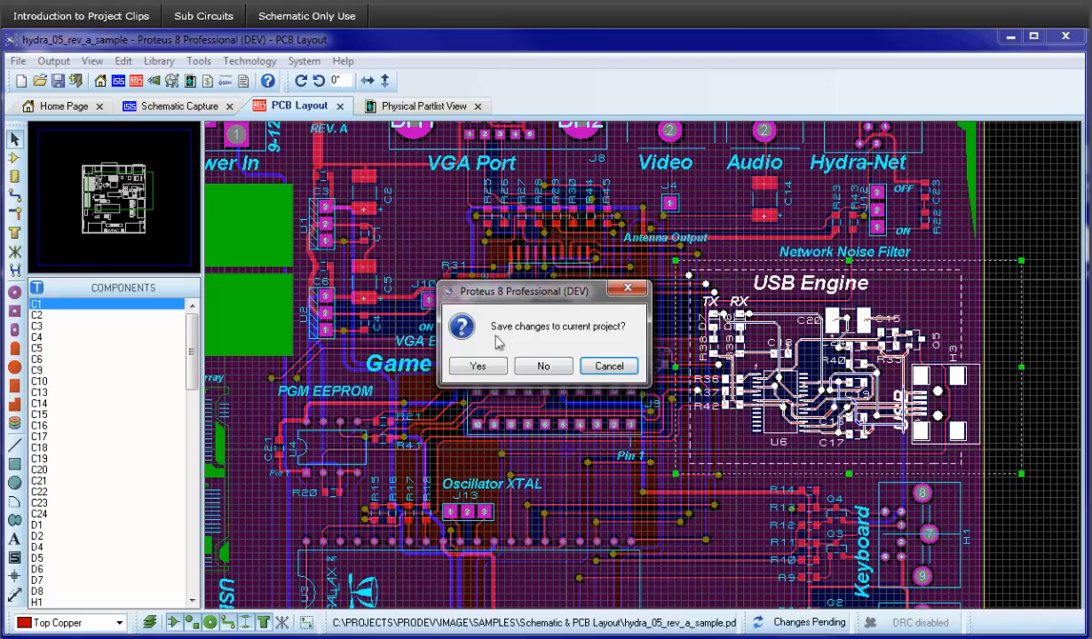
left_click(544, 366)
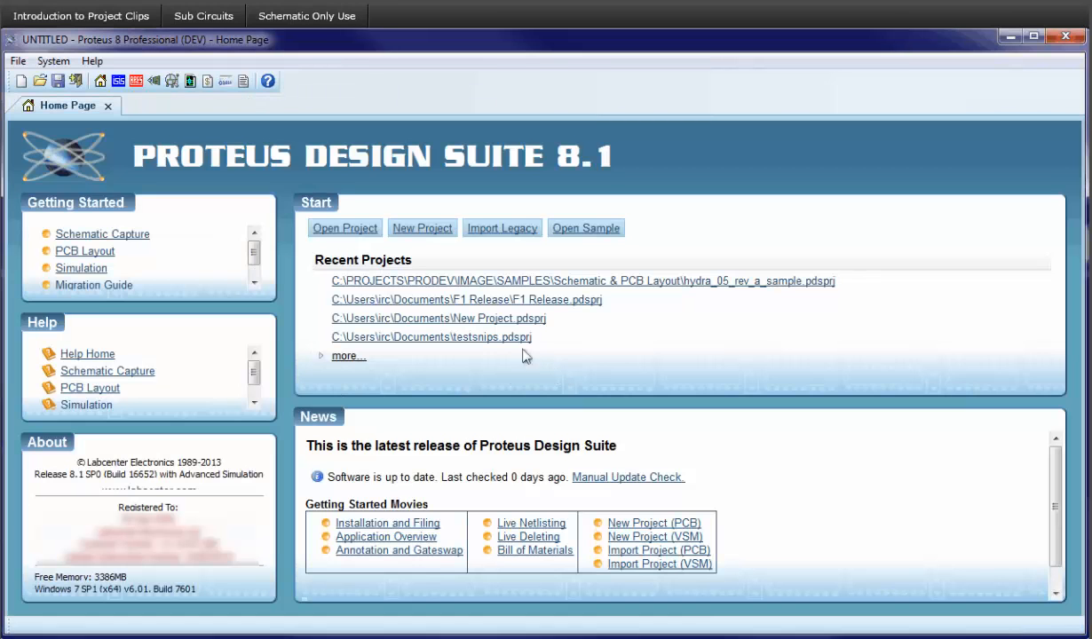
left_click(118, 81)
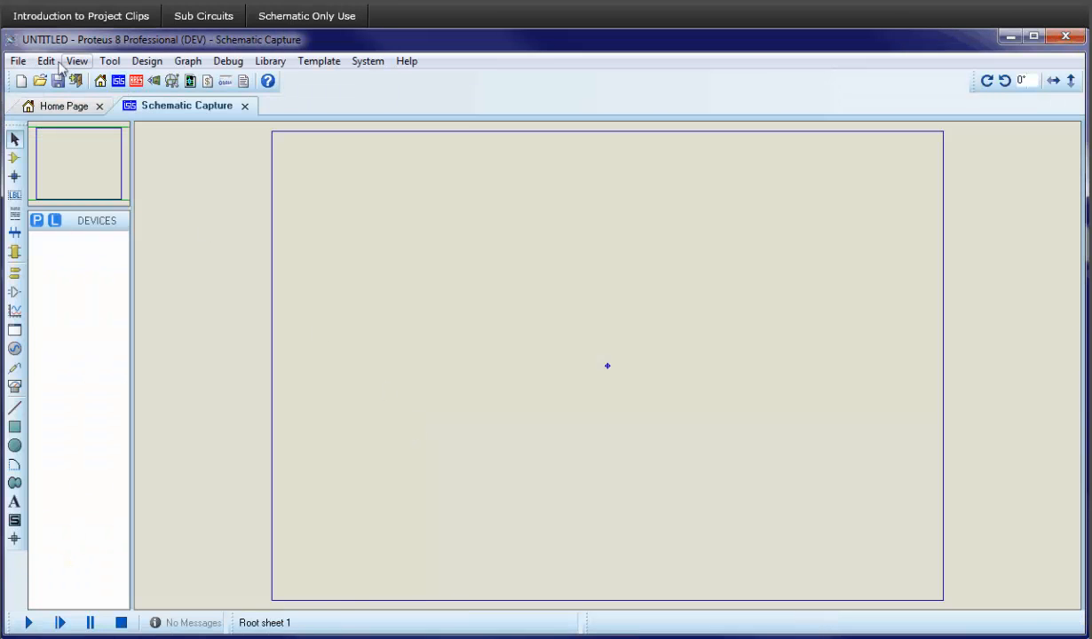
Import the USBInterface project clip into the blank schematic.
left_click(18, 61)
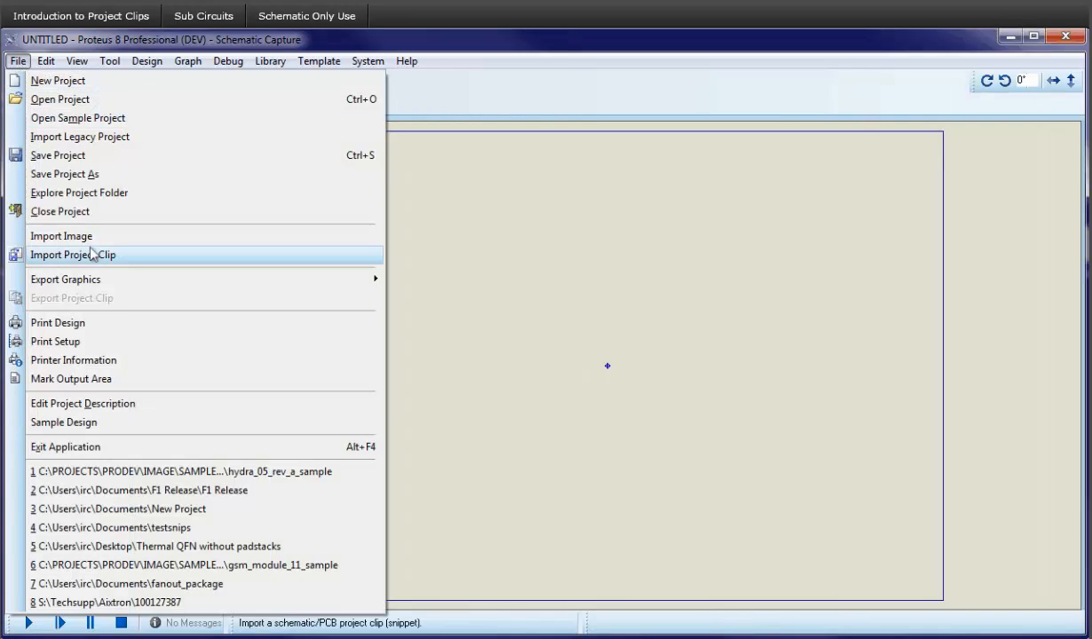
left_click(93, 255)
double_click(351, 218)
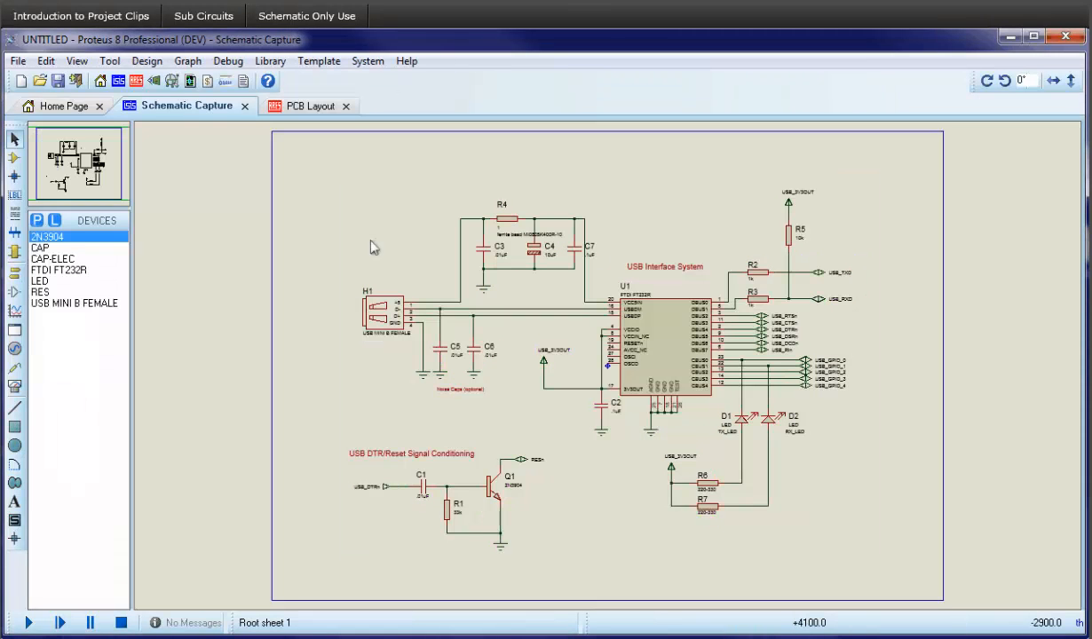
Check the PCB layout's netlist errors and locate the USB_3V3OUT power terminal above R5 on the schematic.
left_click(310, 106)
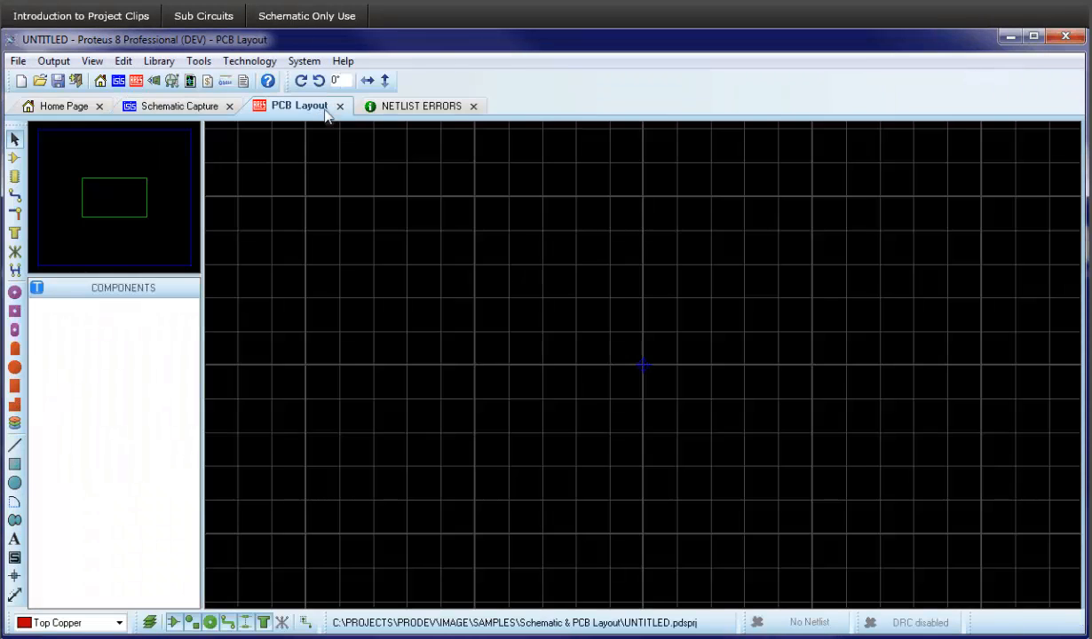
left_click(424, 106)
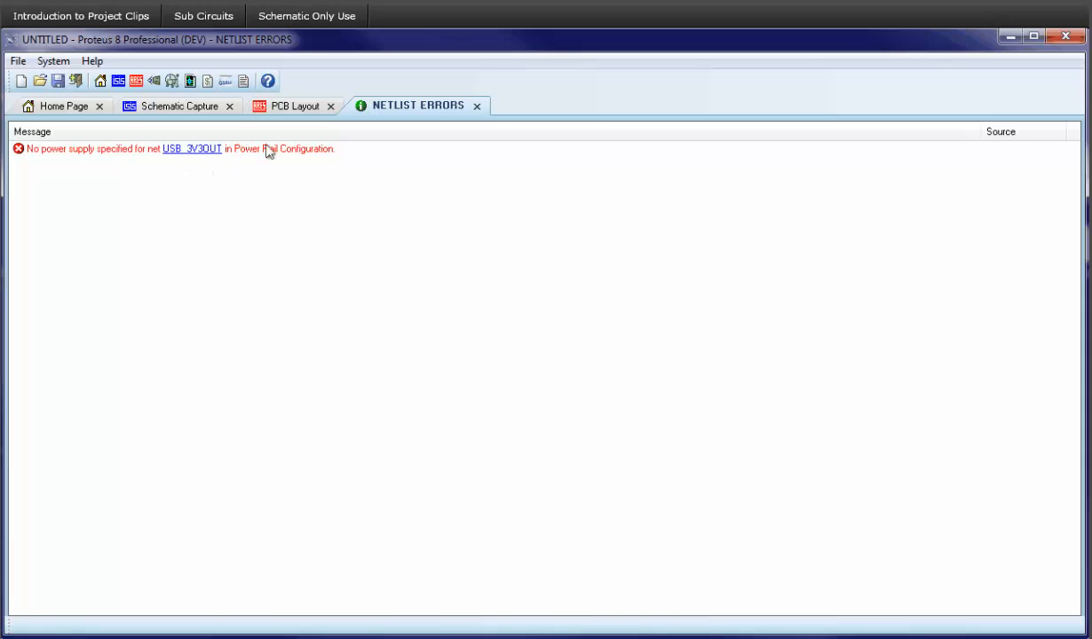
left_click(182, 108)
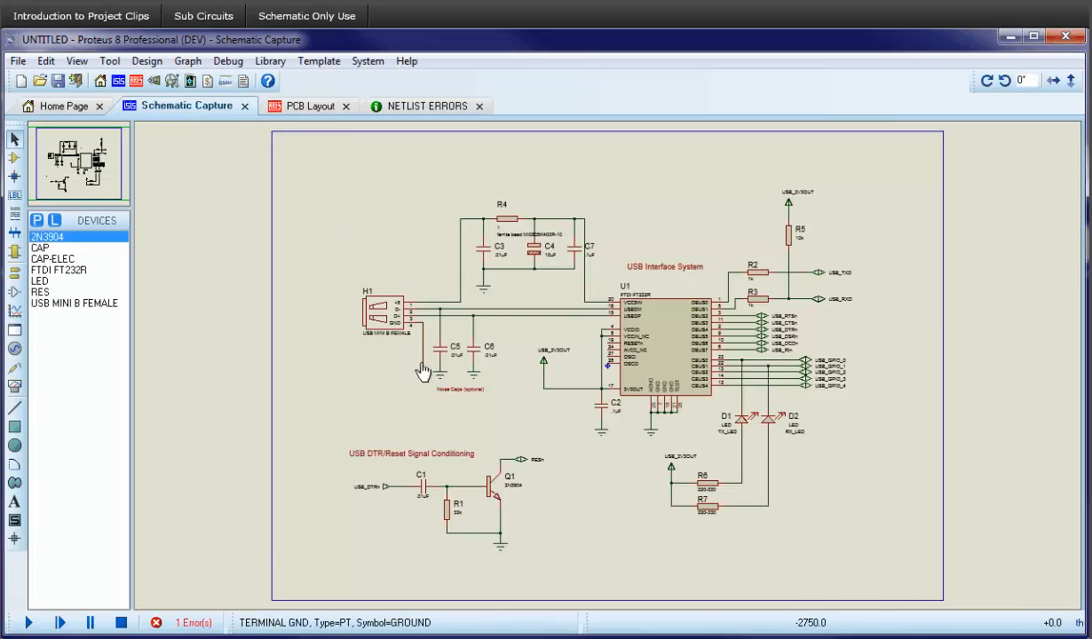
scroll(809, 196, "up", 2)
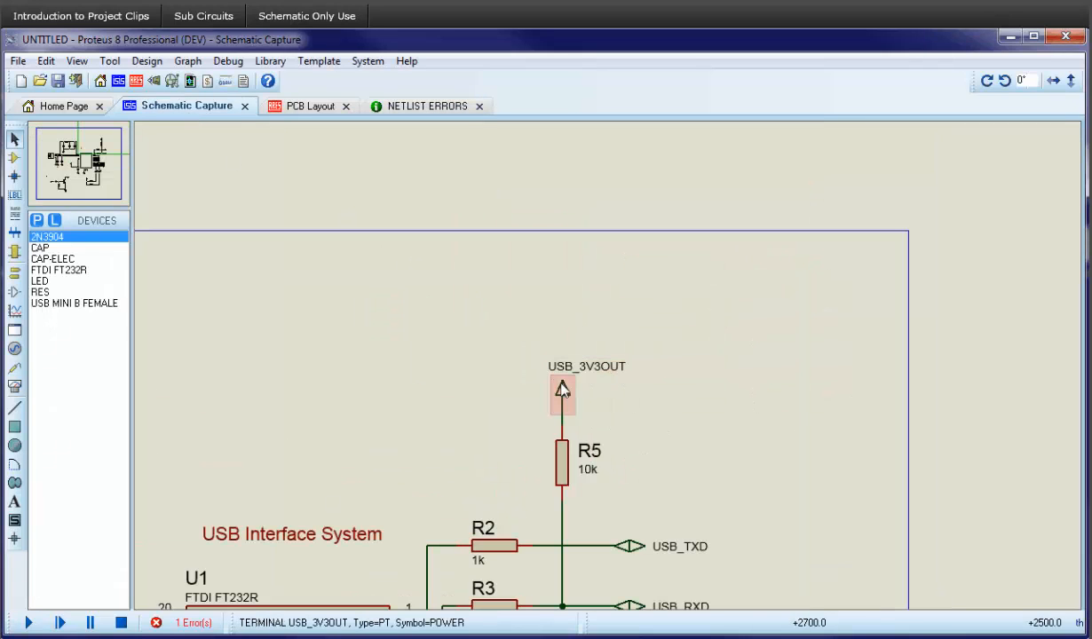
Create a +3.3V power supply in the power rail configuration and connect the USB_3V3OUT net to it.
left_click(109, 61)
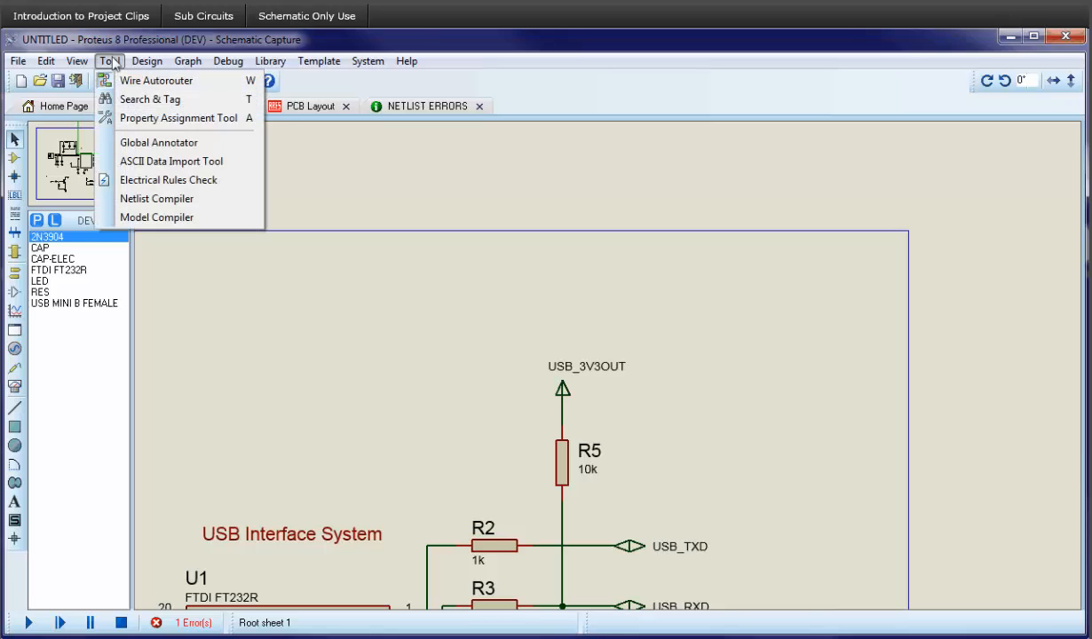
mouse_move(138, 68)
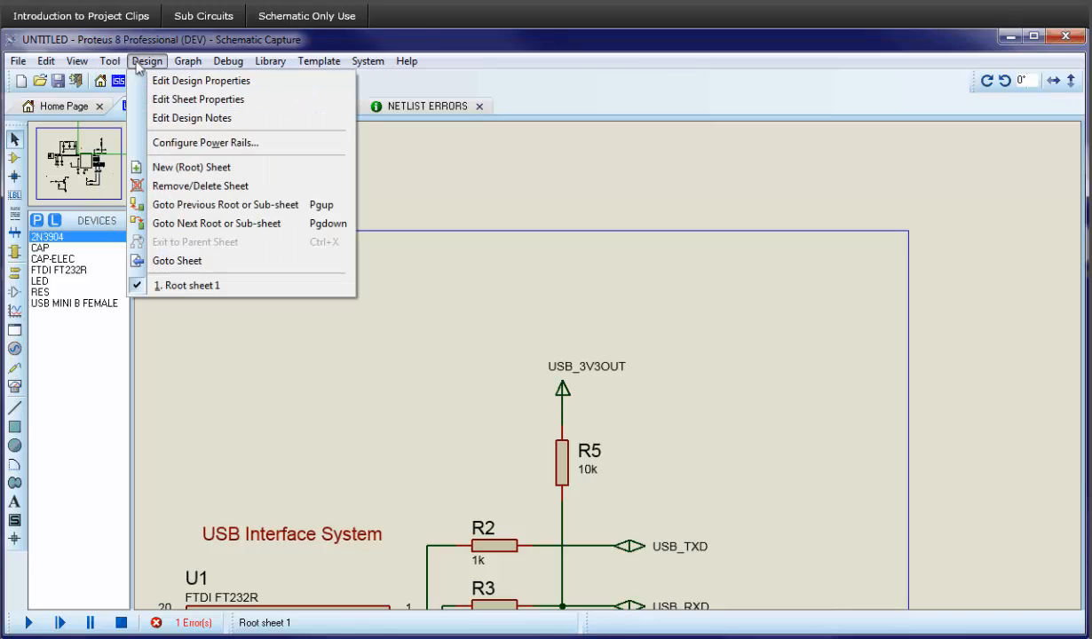
left_click(188, 143)
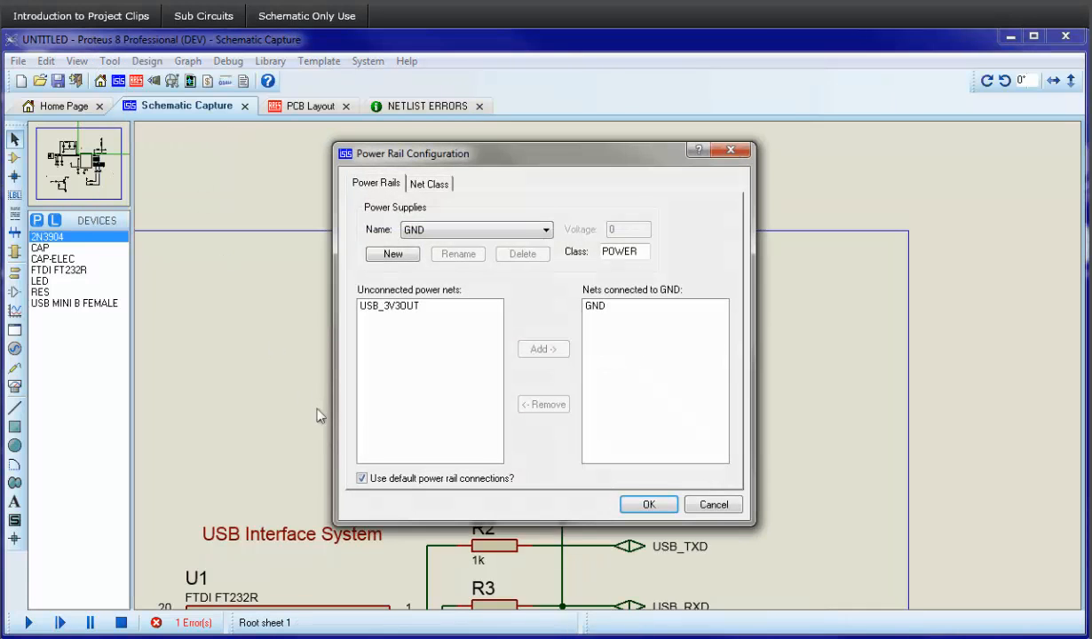
left_click(400, 257)
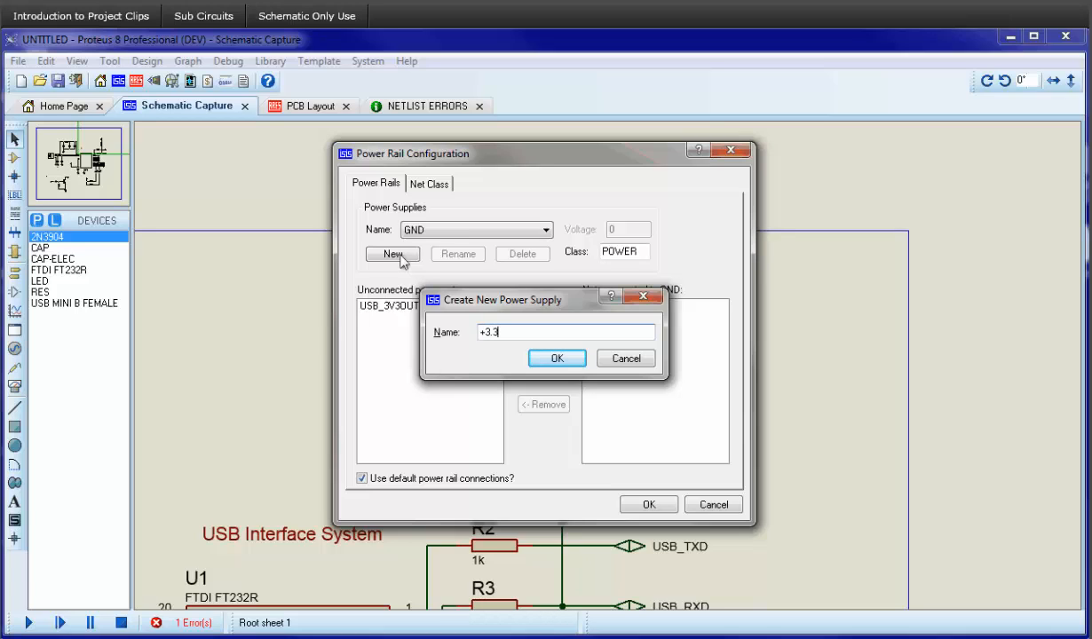
key("Return")
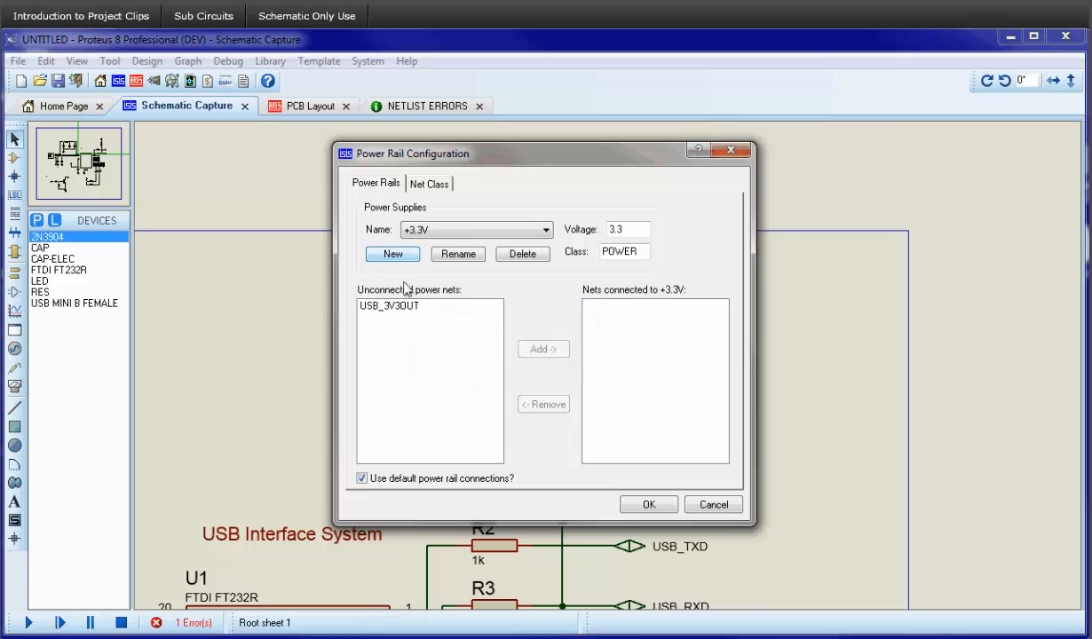
left_click(404, 308)
left_click(540, 349)
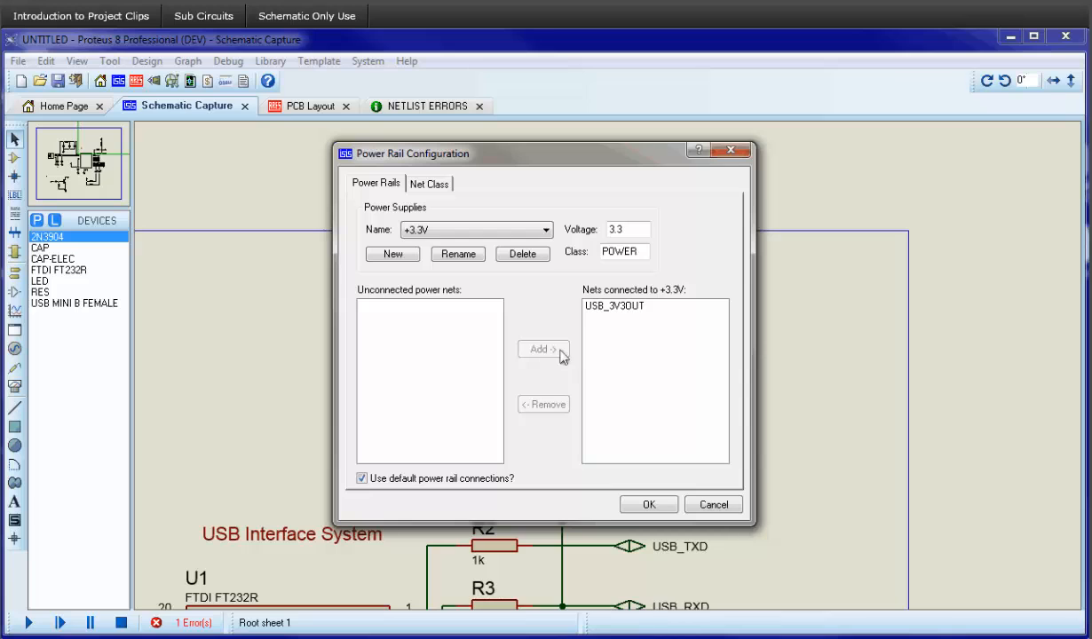
left_click(649, 504)
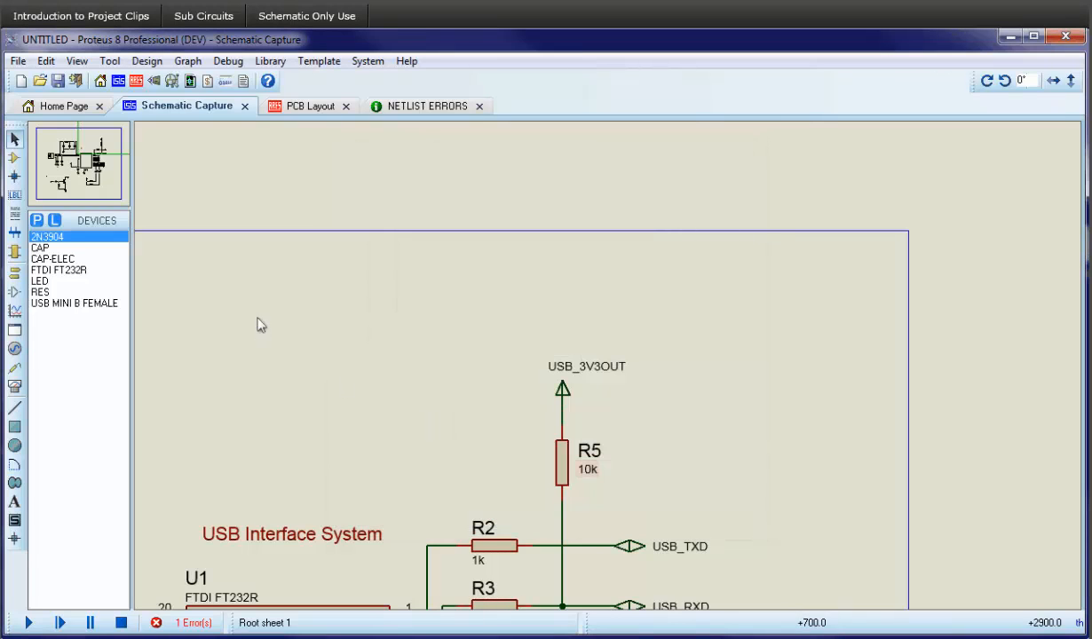
Draw a rectangular board outline on the Board Edge layer of the PCB layout, around the origin and nearly filling the visible work area.
left_click(300, 106)
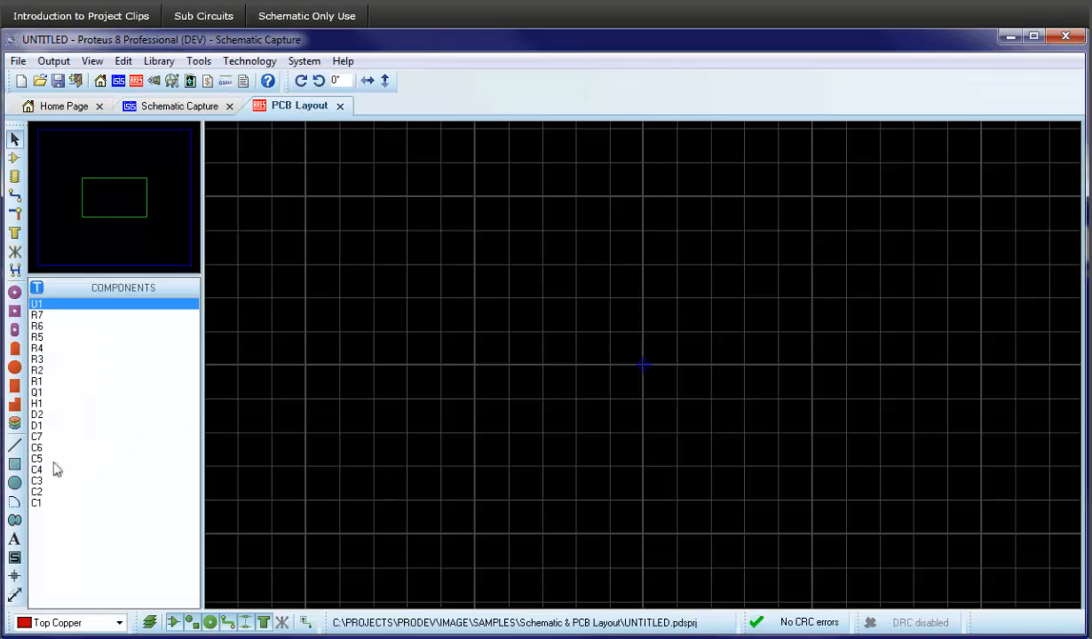
left_click(15, 463)
left_click(119, 624)
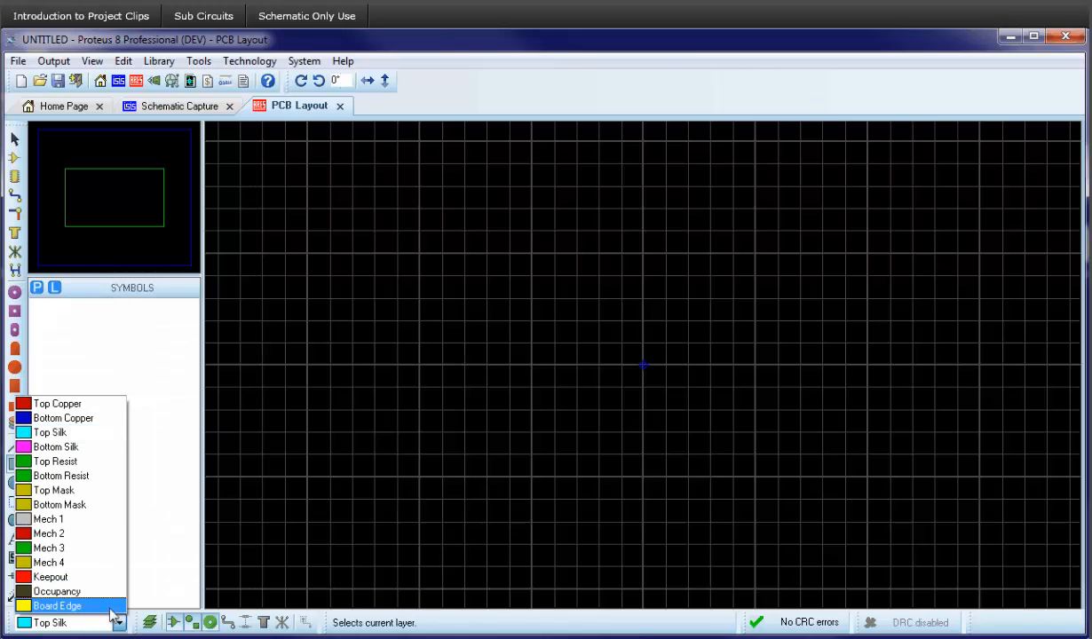
left_click(62, 601)
left_click_drag(260, 145, 1015, 579)
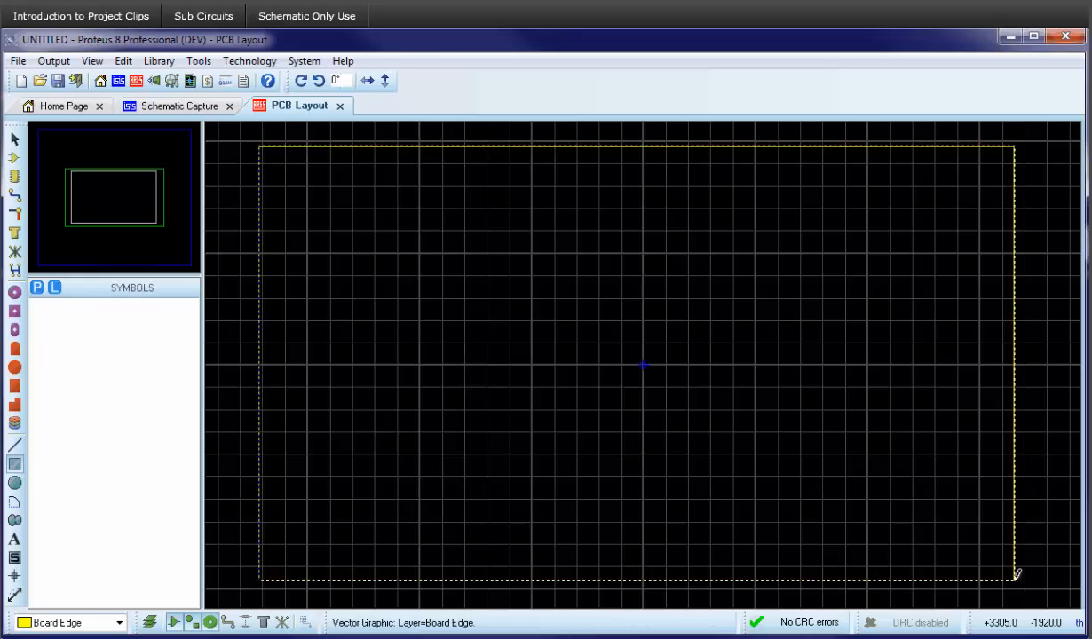
Place all the clip's components together as the pre-routed USB Engine block inside the board outline, just above the origin.
left_click(15, 159)
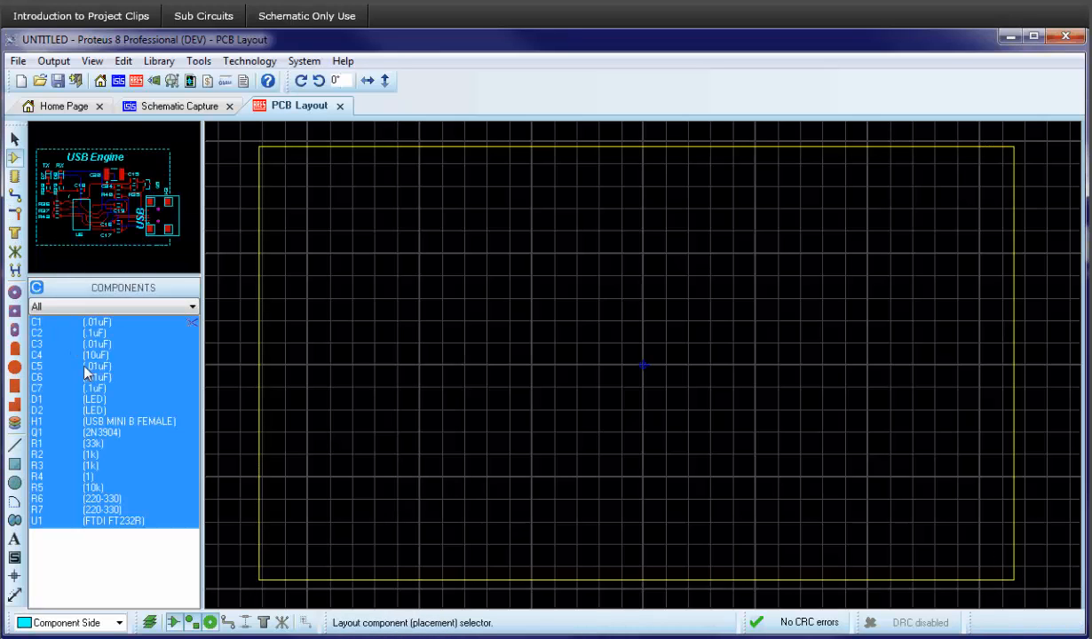
left_click(517, 367)
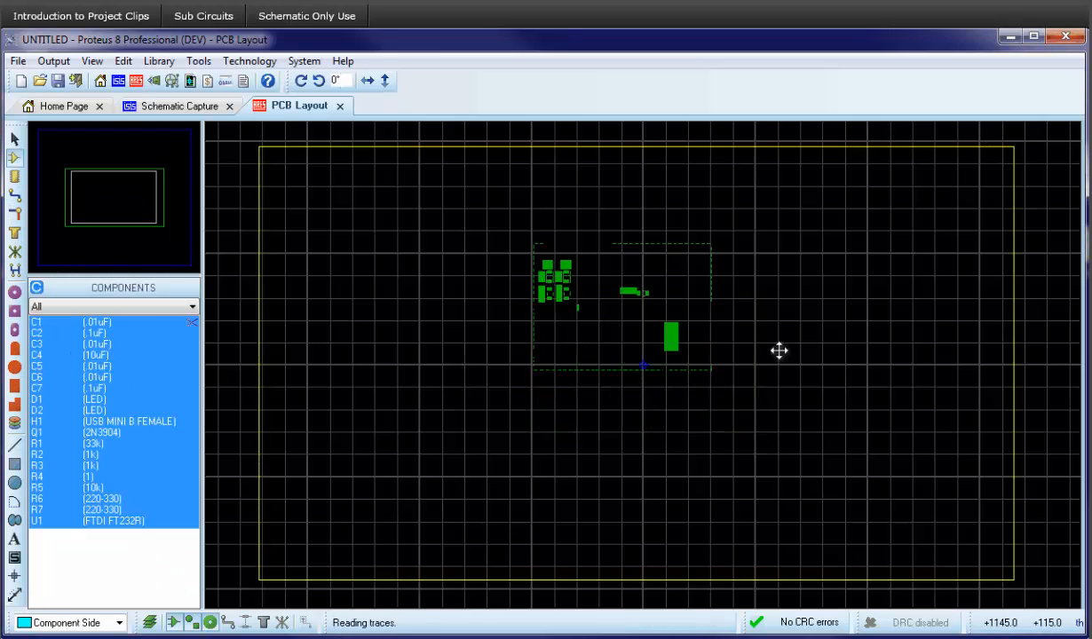
left_click(762, 434)
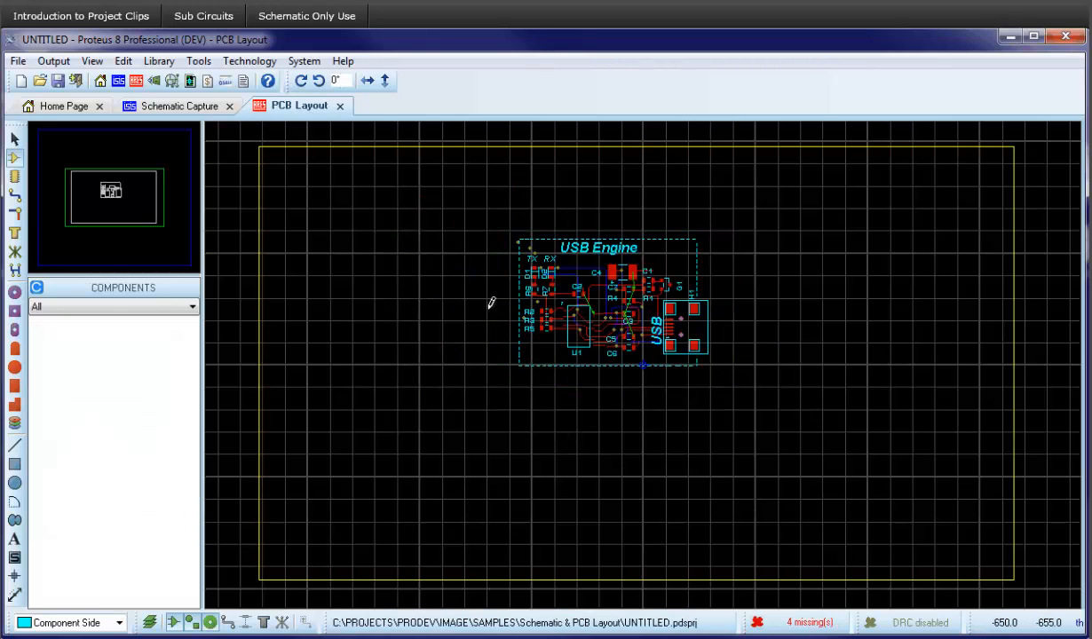
Move the whole USB Engine block, including its traces and vias, into the lower-right corner of the board outline.
left_click_drag(481, 221, 751, 388)
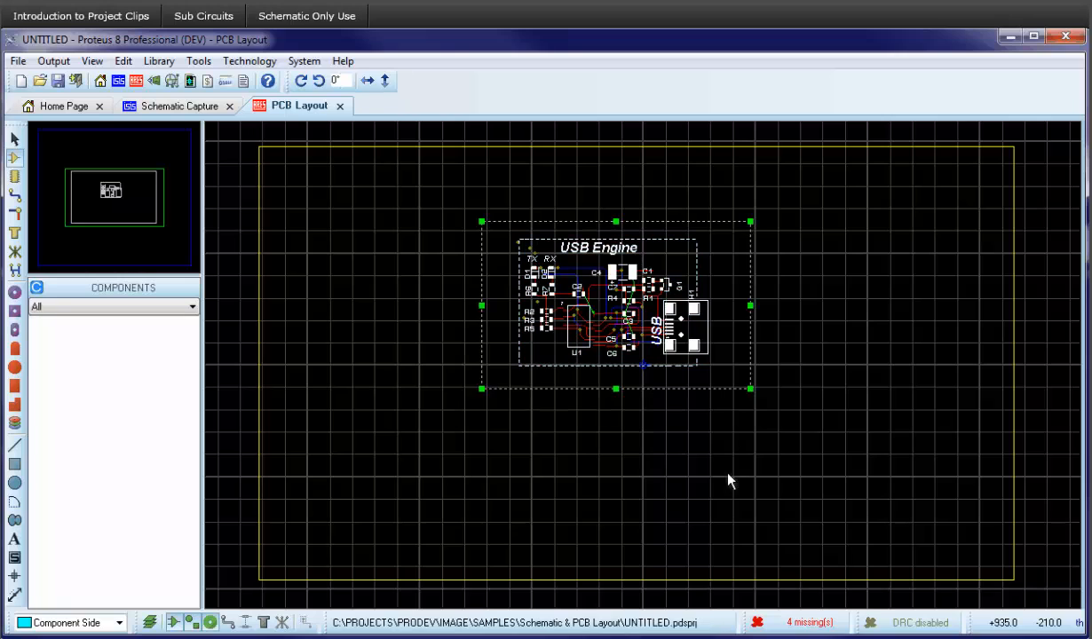
left_click(233, 624)
left_click(249, 625)
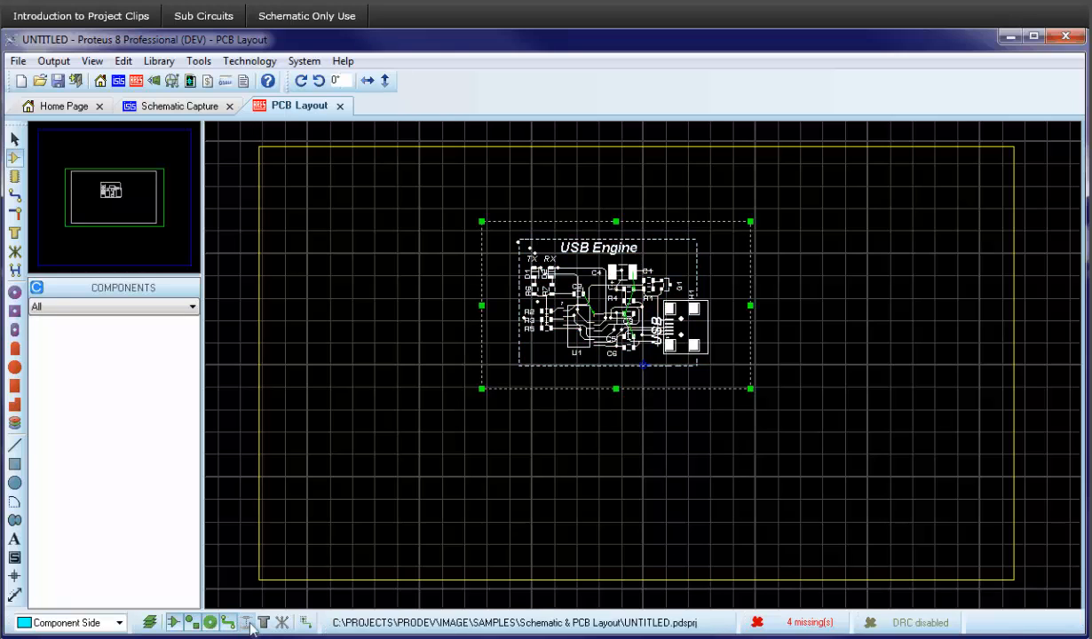
left_click(268, 625)
left_click(282, 623)
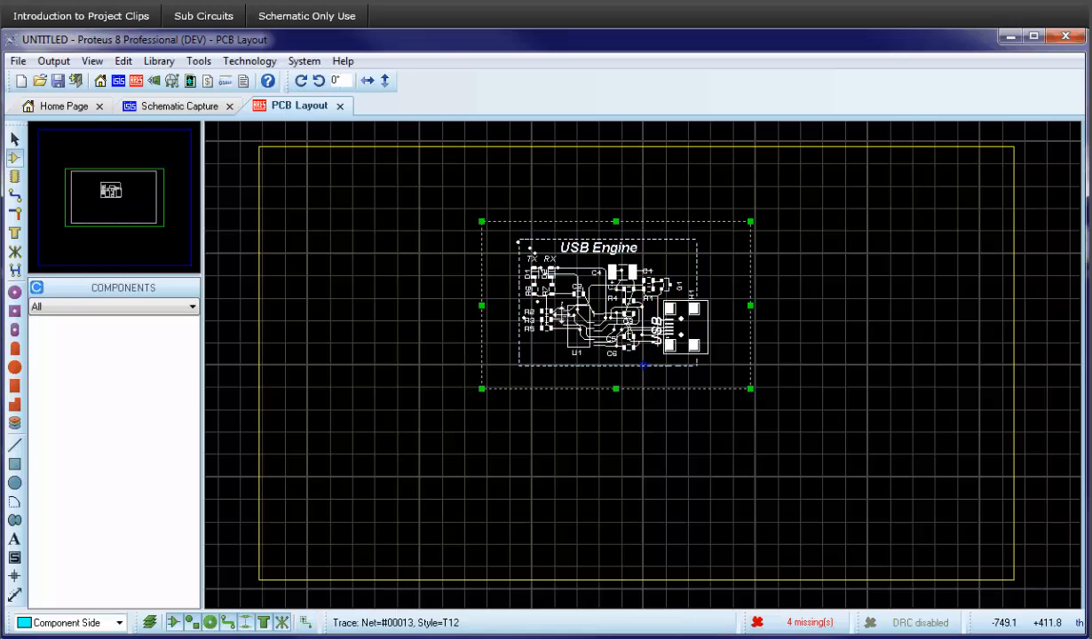
left_click_drag(568, 314, 865, 521)
left_click(683, 536)
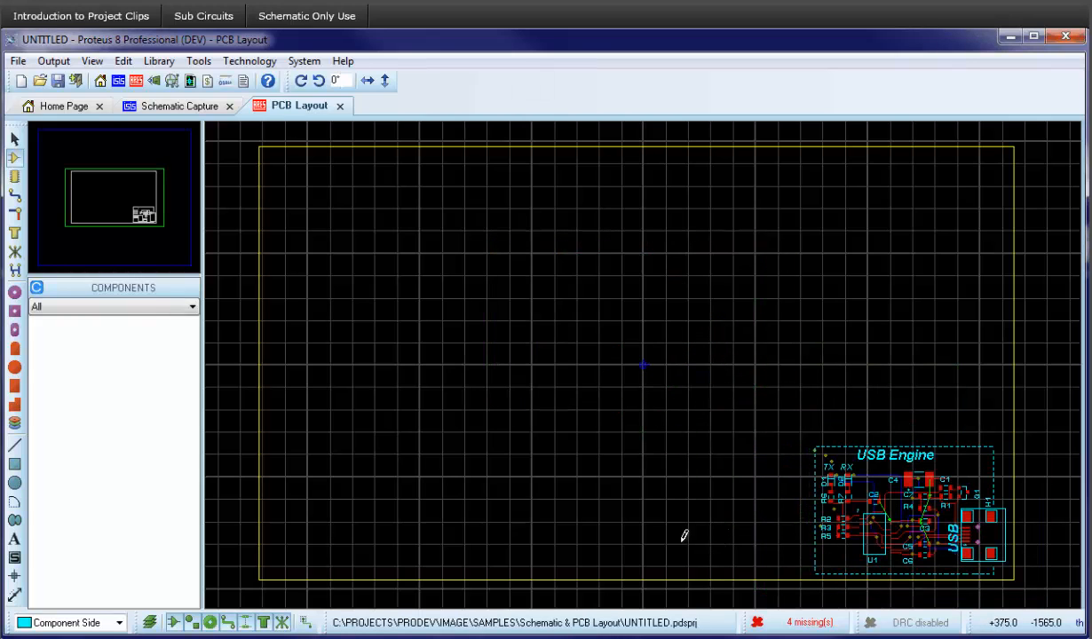
Generate a power plane for the GND=POWER net on Top Copper with the DEFAULT boundary and 25th edge clearance.
scroll(952, 529, "up", 2)
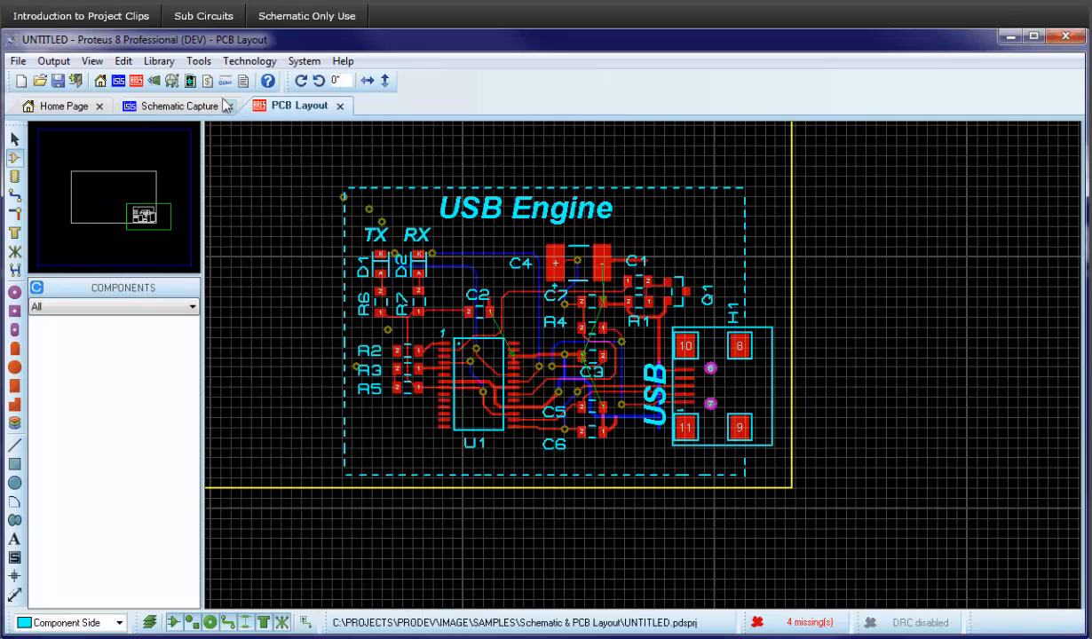
left_click(195, 61)
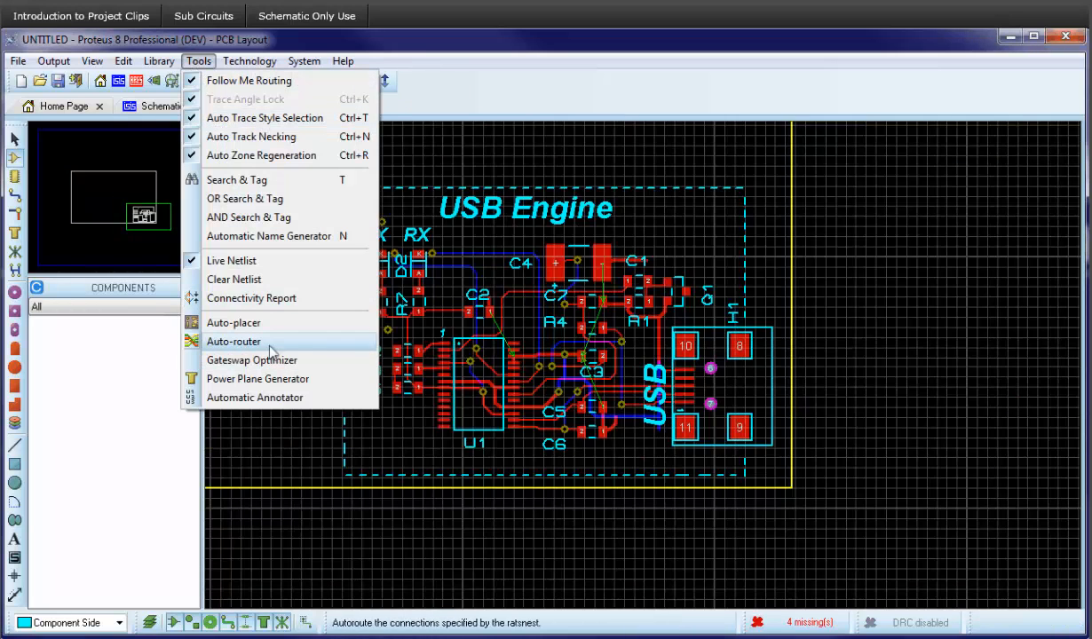
left_click(274, 381)
left_click(560, 296)
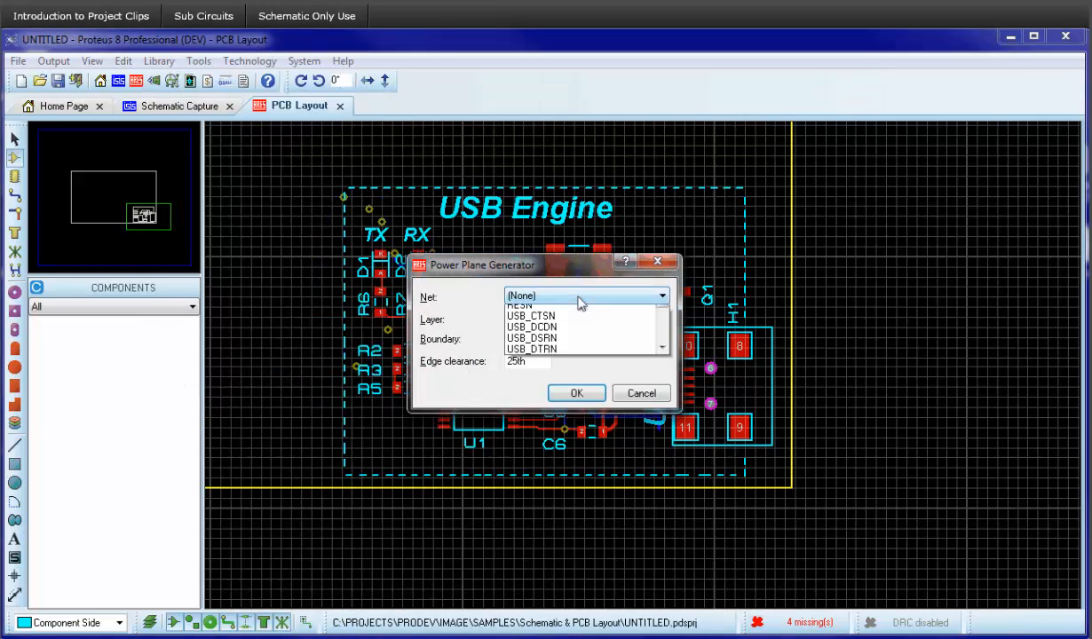
left_click(557, 333)
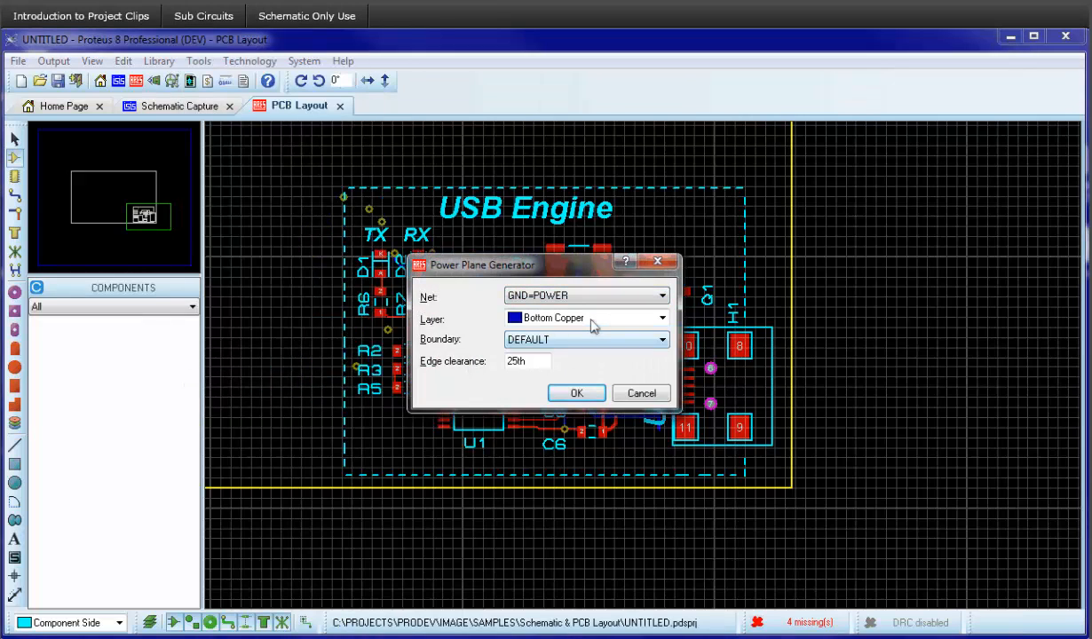
left_click(569, 318)
left_click(588, 335)
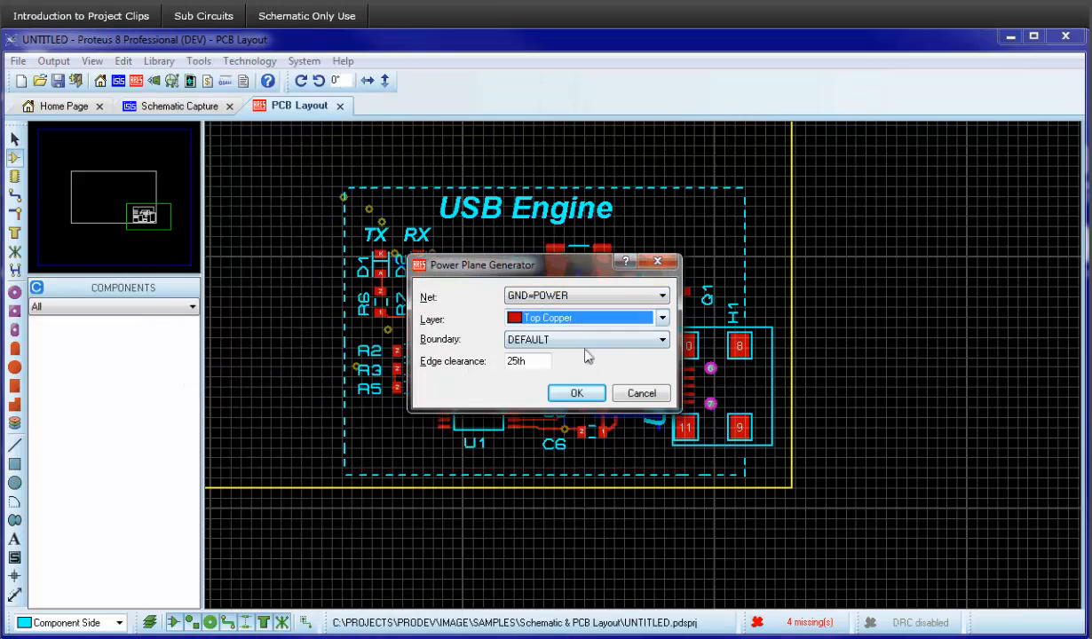
left_click(575, 393)
Route the missing GND connection between C2 pad 1 and U1's GND track, crossing the existing trace on Bottom Copper through a via.
scroll(648, 410, "up", 3)
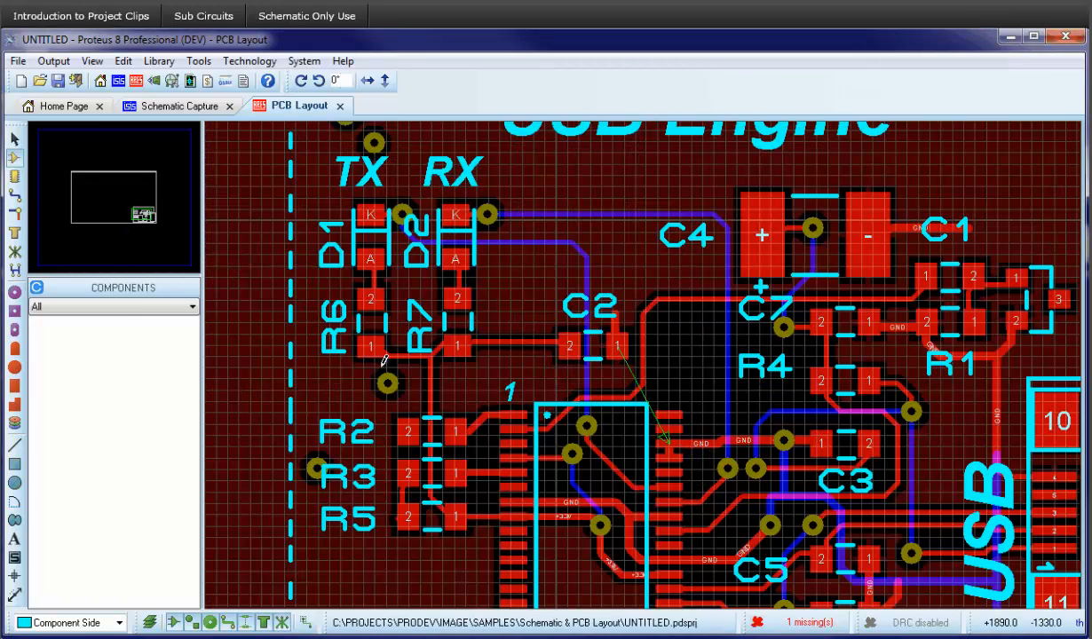
left_click(14, 194)
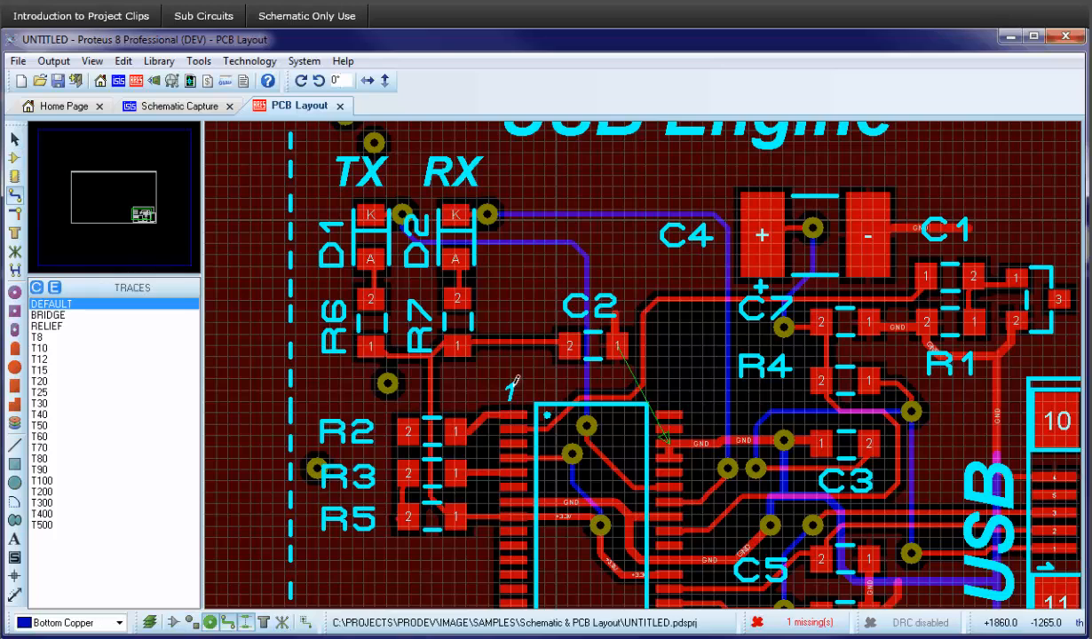
left_click(617, 345)
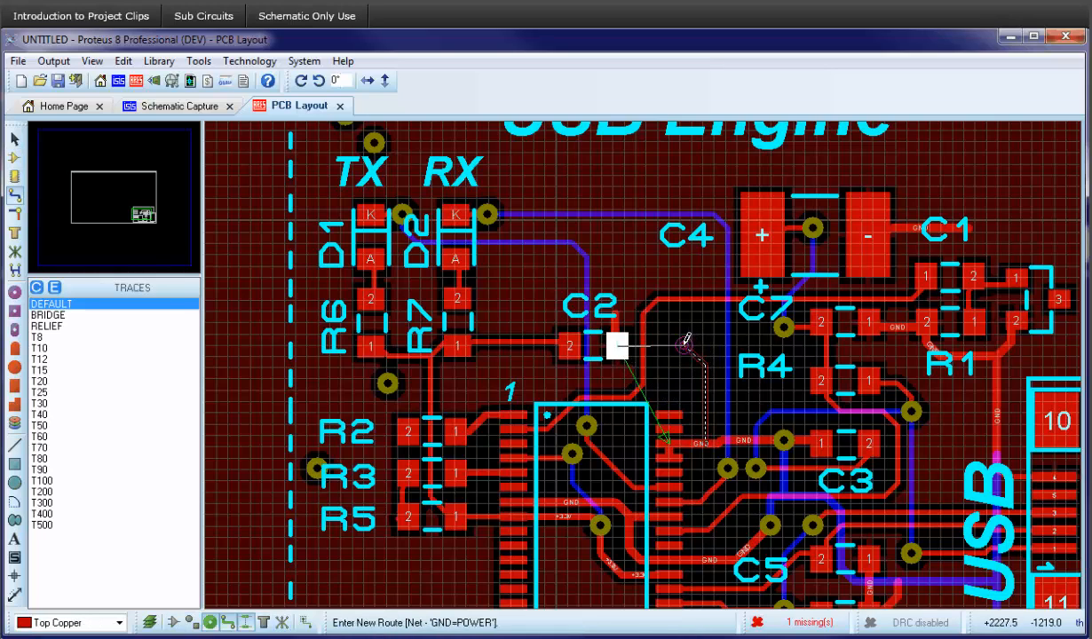
double_click(682, 345)
left_click(617, 344)
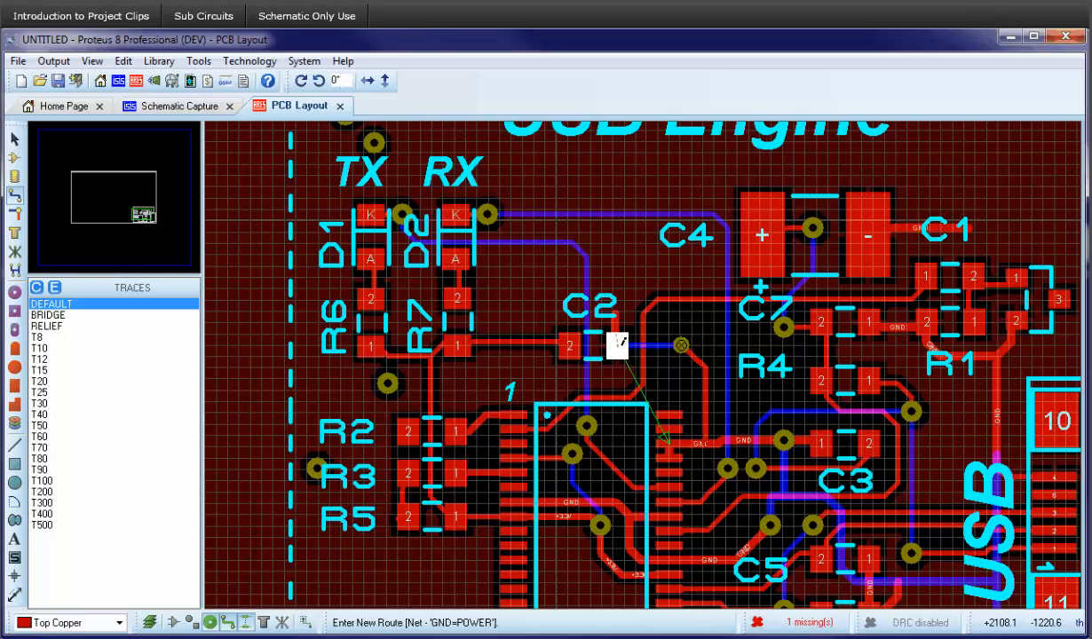
Delete the three stray vias between the USB Engine block's upper-left corner and the TX label, and the one beside R3.
scroll(712, 400, "down", 1)
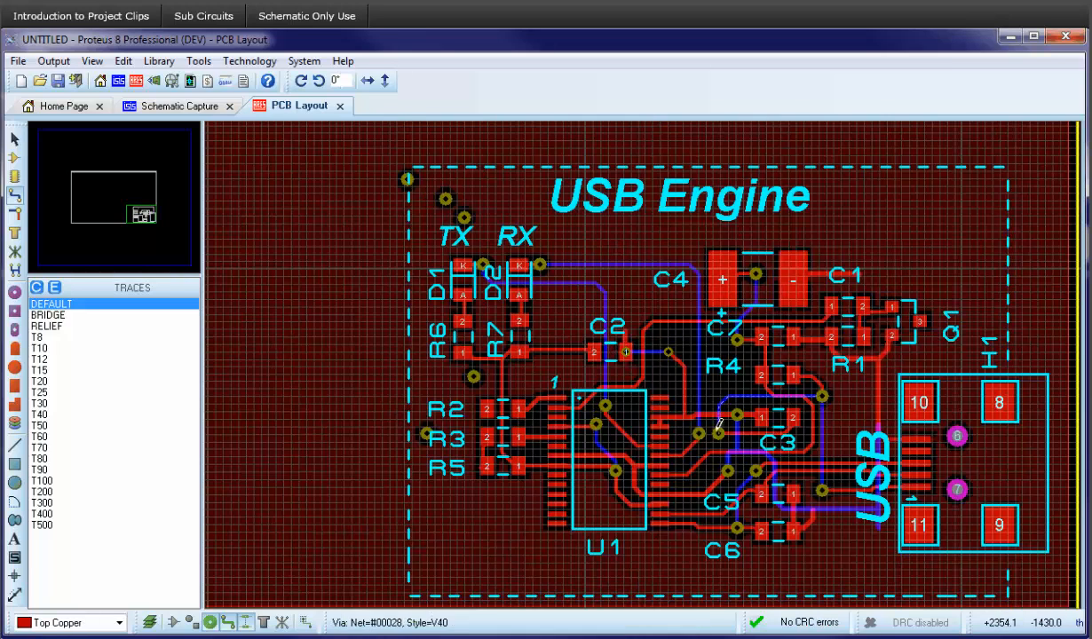
right_click(442, 198)
right_click(441, 196)
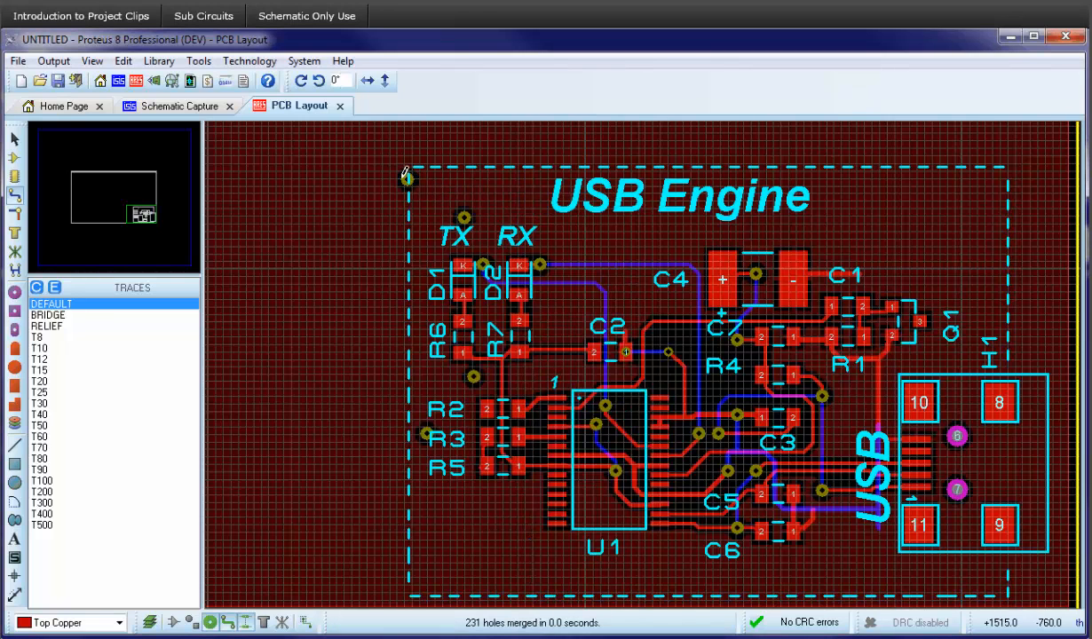
right_click(408, 179)
right_click(409, 179)
right_click(462, 211)
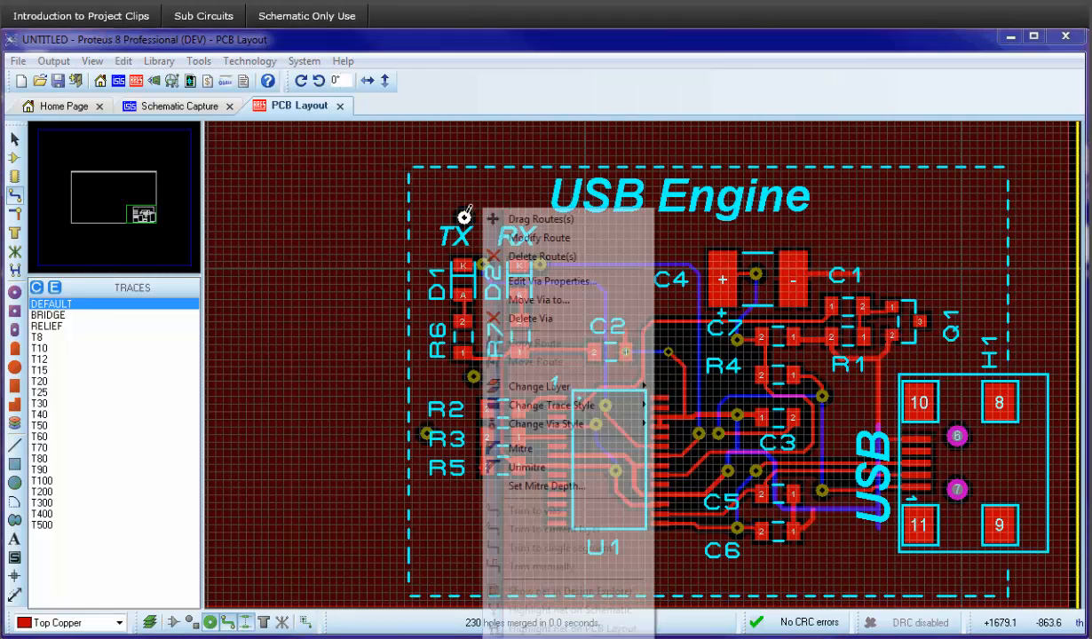
right_click(460, 214)
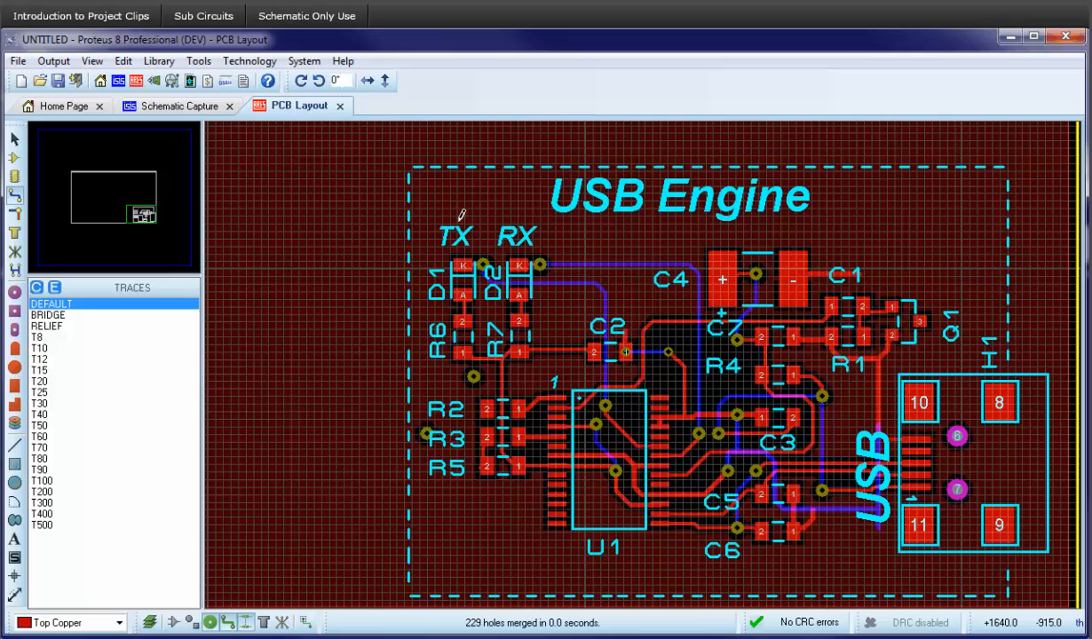
right_click(427, 432)
right_click(430, 429)
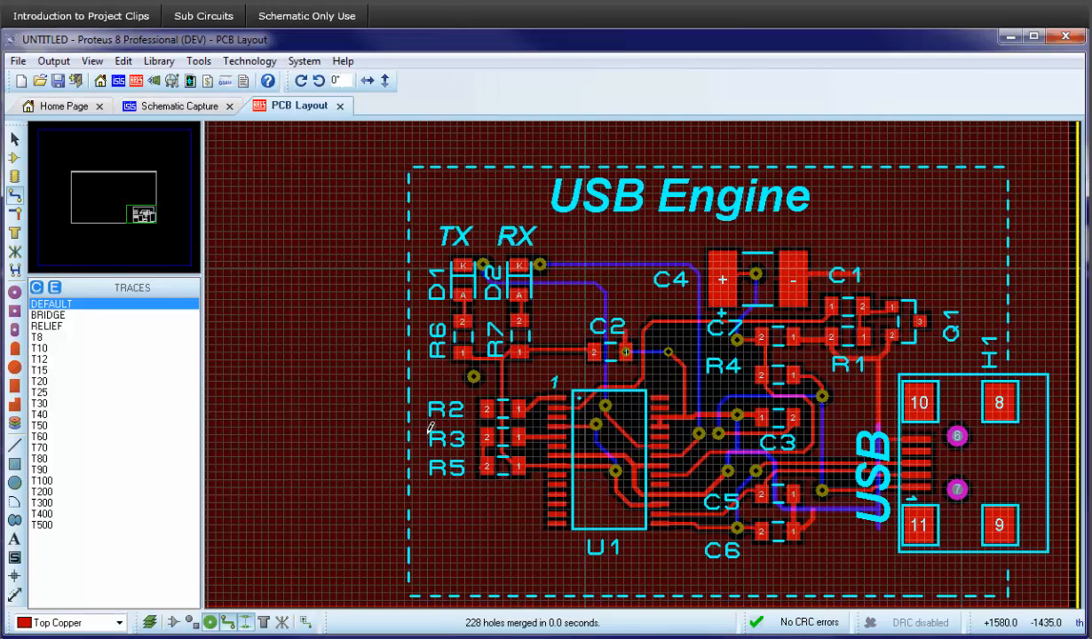
Delete the stray via below R6, just above the R2 resistor.
right_click(476, 375)
right_click(476, 372)
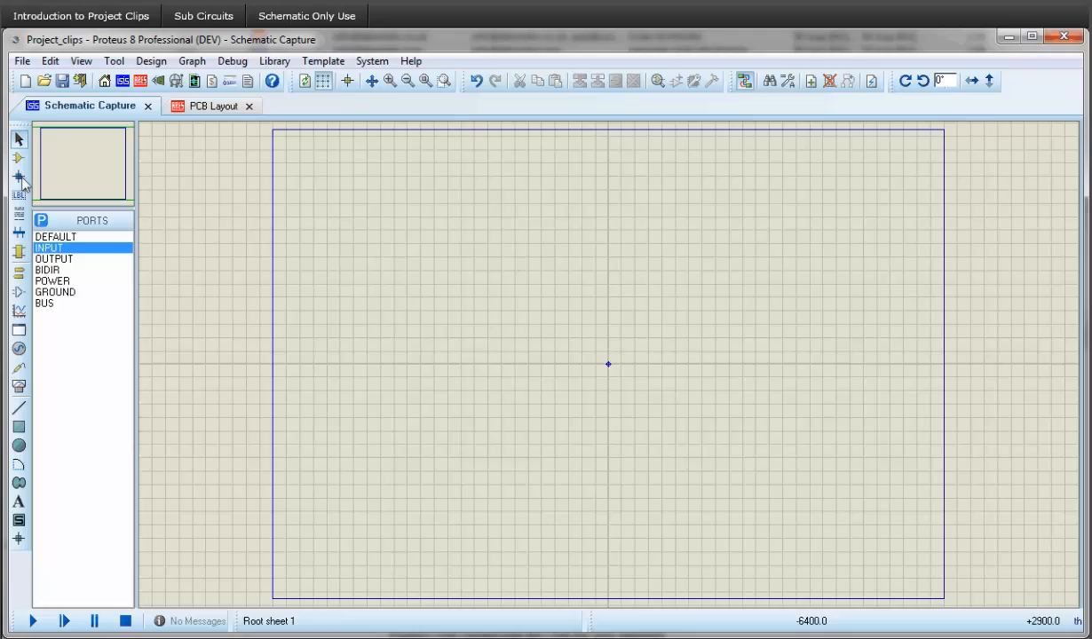
Draw a square subcircuit block in the upper-left area of the Project_clips root sheet.
left_click(19, 253)
left_click_drag(359, 185, 409, 220)
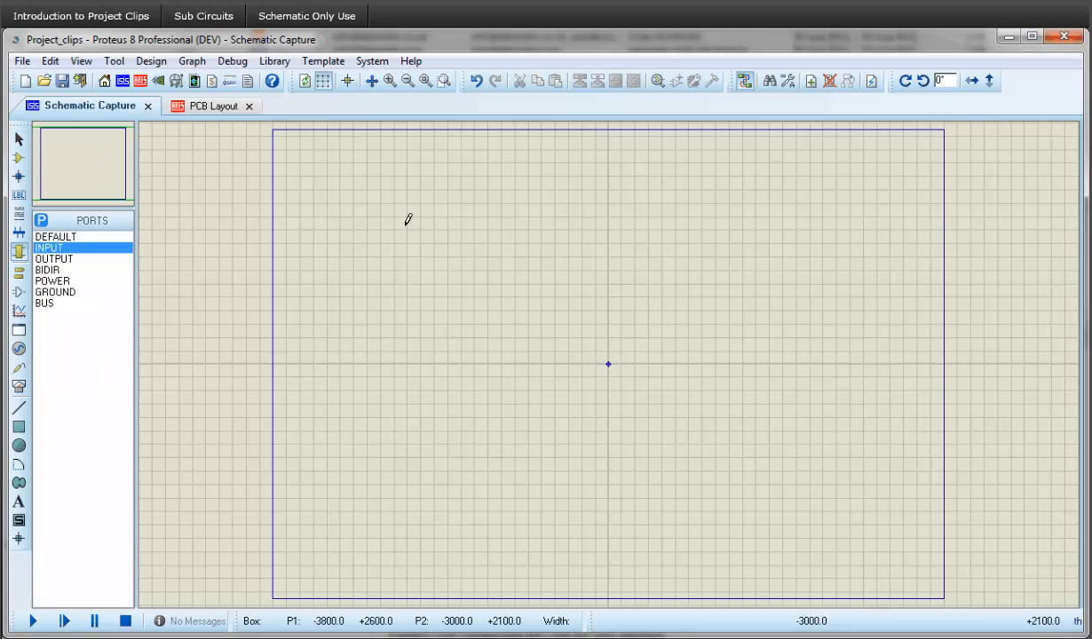
left_click_drag(440, 273, 441, 282)
scroll(417, 249, "up", 1)
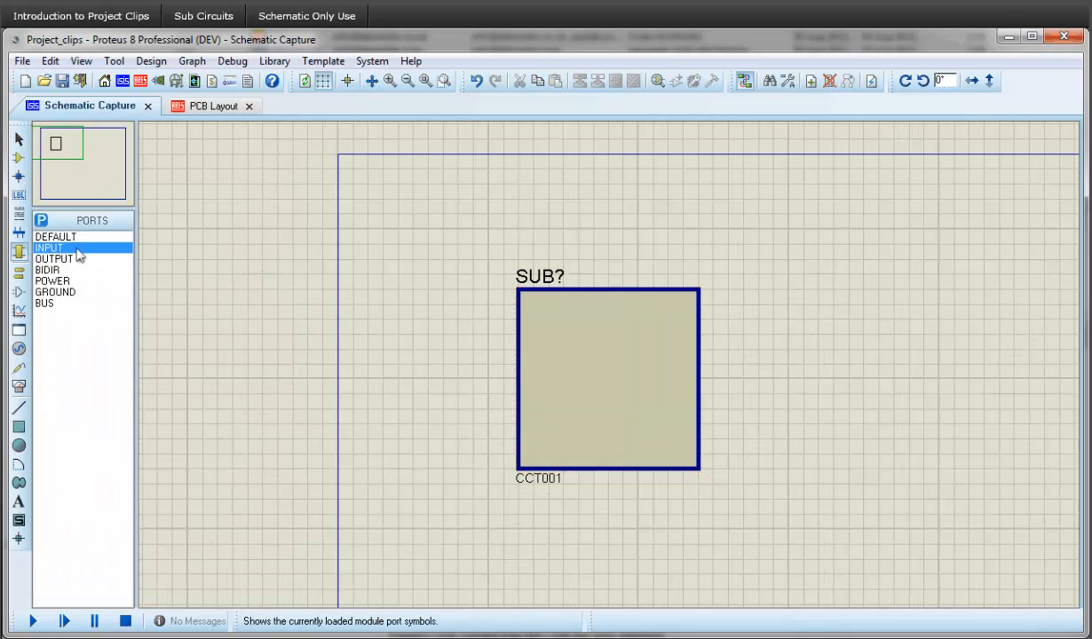
Place an INPUT port on the subcircuit's left edge and an X-mirrored OUTPUT port opposite it on the right edge.
left_click(519, 378)
left_click(74, 259)
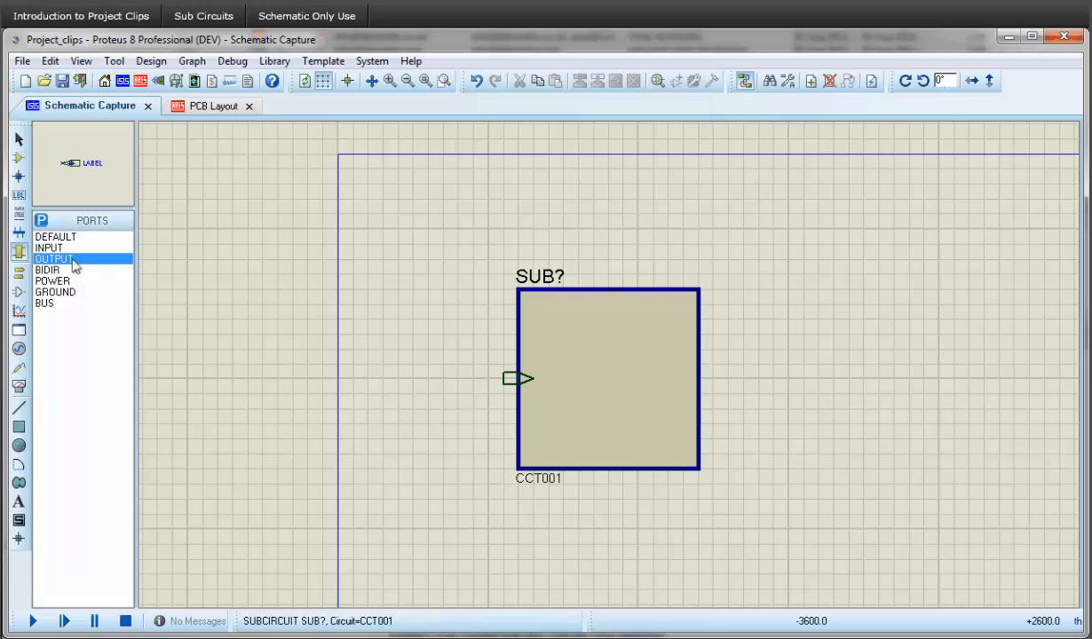
left_click(699, 377)
right_click(699, 378)
left_click(777, 495)
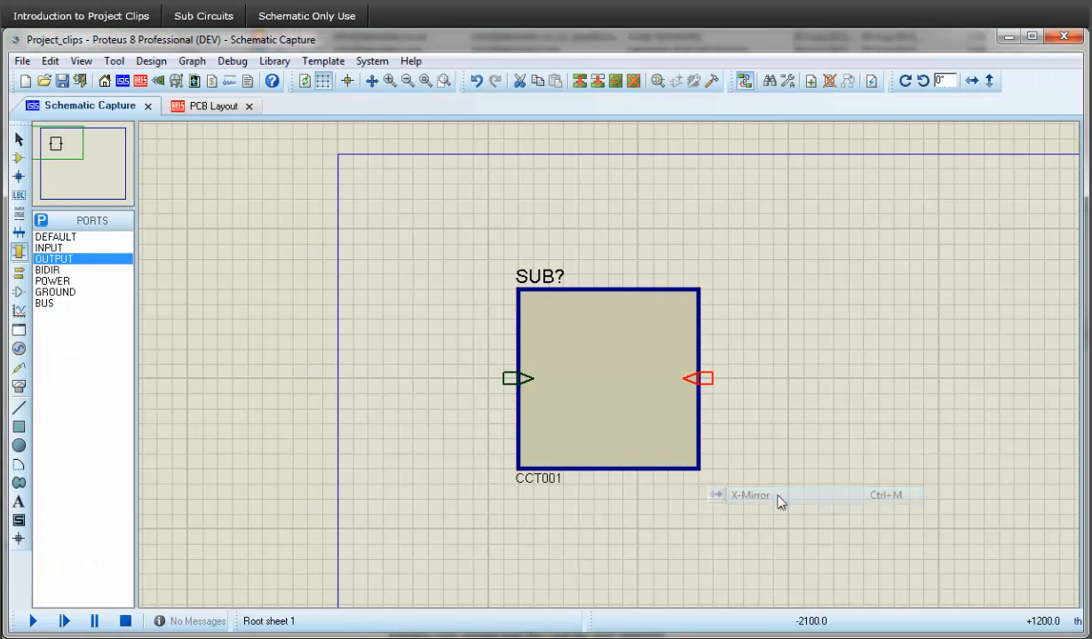
Label the subcircuit's input port IN_CH and its output port OUT_CH.
right_click(515, 378)
left_click(628, 402)
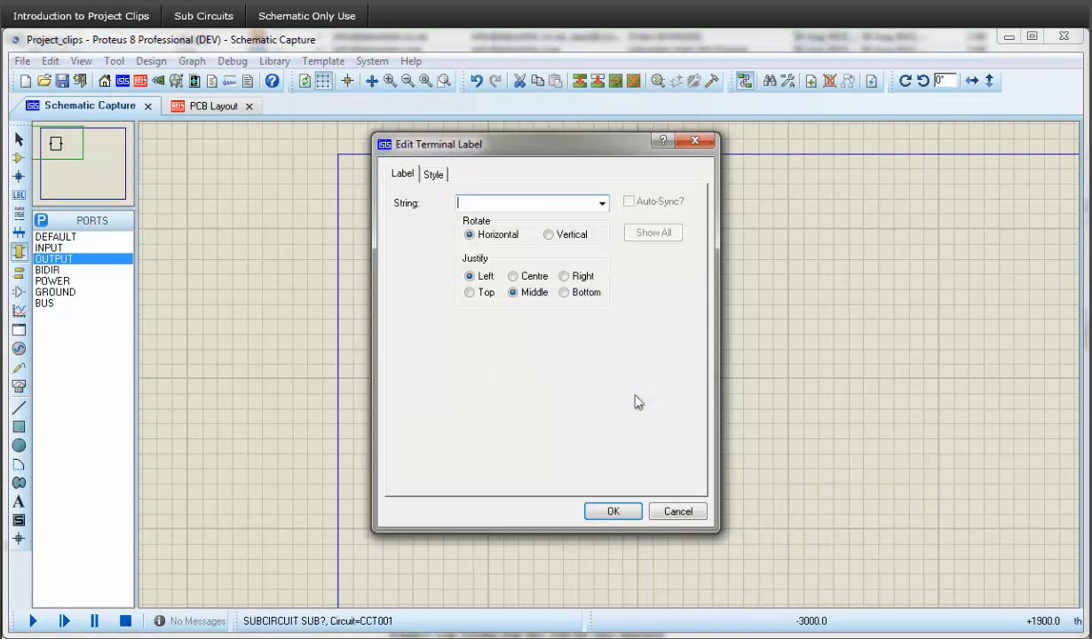
type("IN_CH")
key("Return")
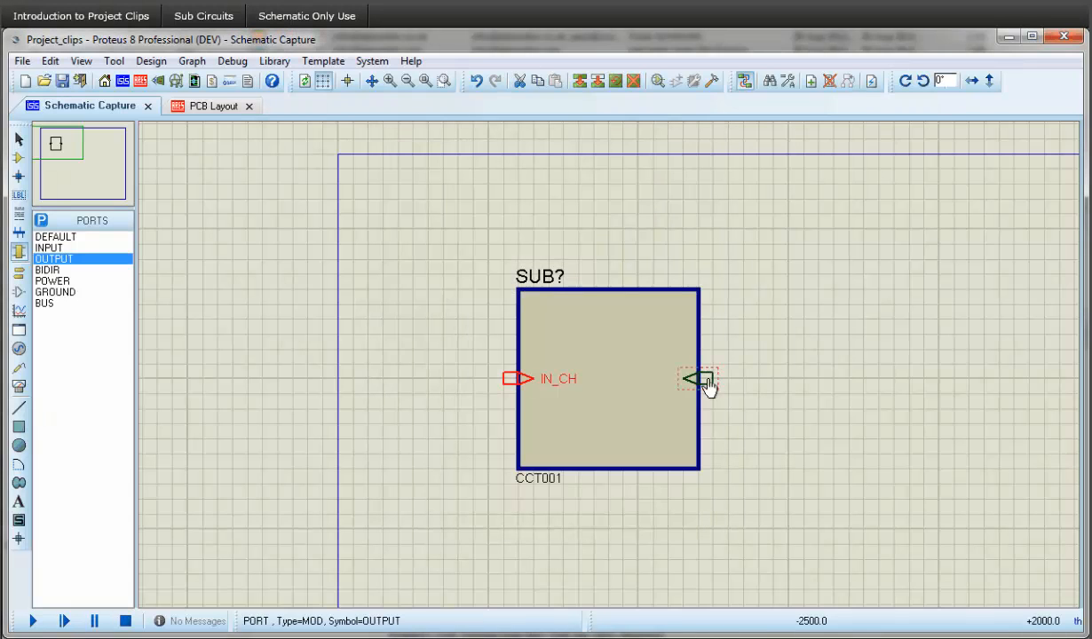
right_click(704, 375)
left_click(775, 398)
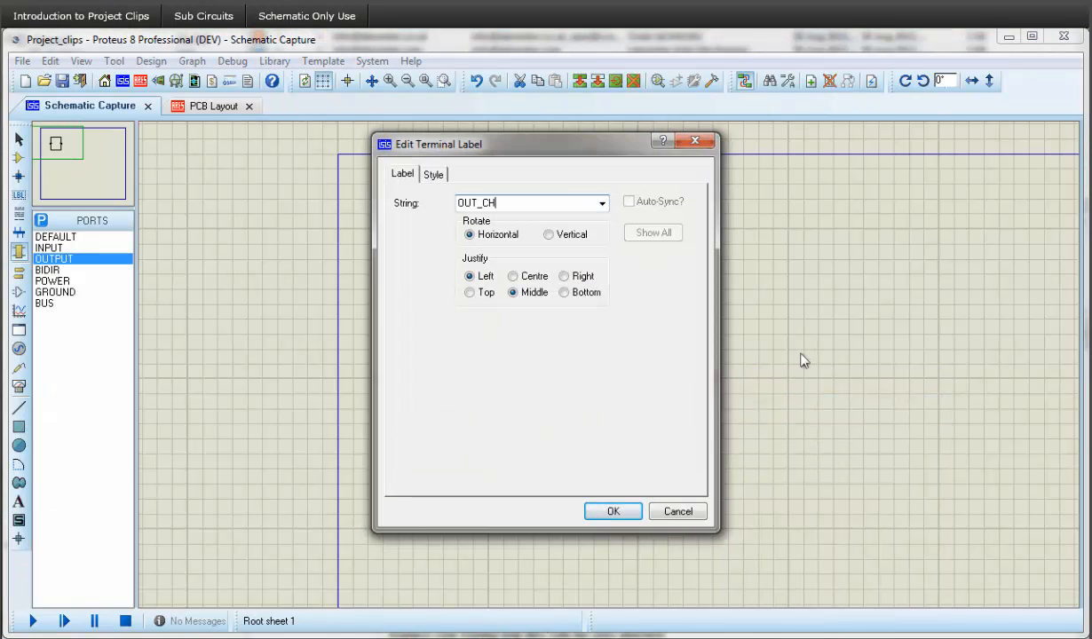
key("Return")
Name the subcircuit PROTECTION and set its circuit to PROTECTION_CIRCUIT.
right_click(597, 311)
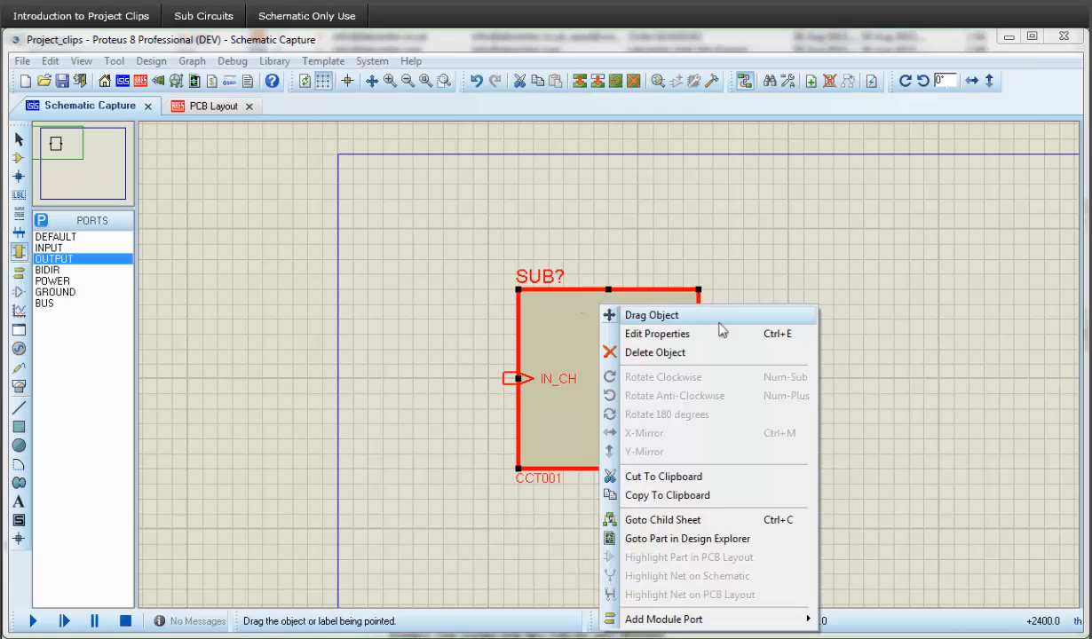
left_click(721, 330)
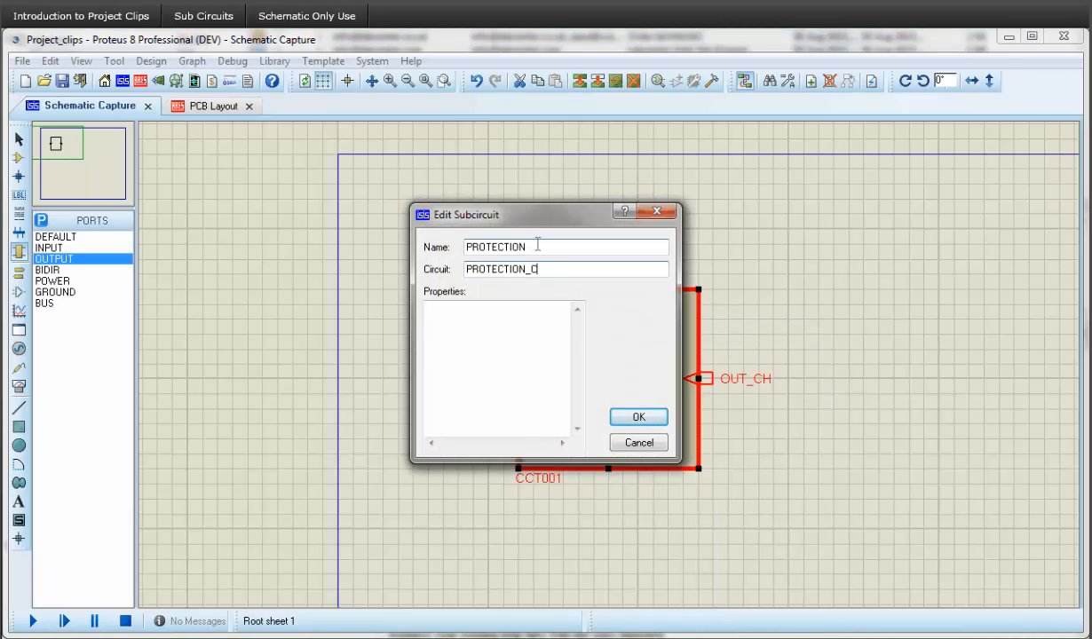
key("Return")
Block-copy the PROTECTION subcircuit three times to form an evenly spaced row of four.
scroll(538, 245, "down", 2)
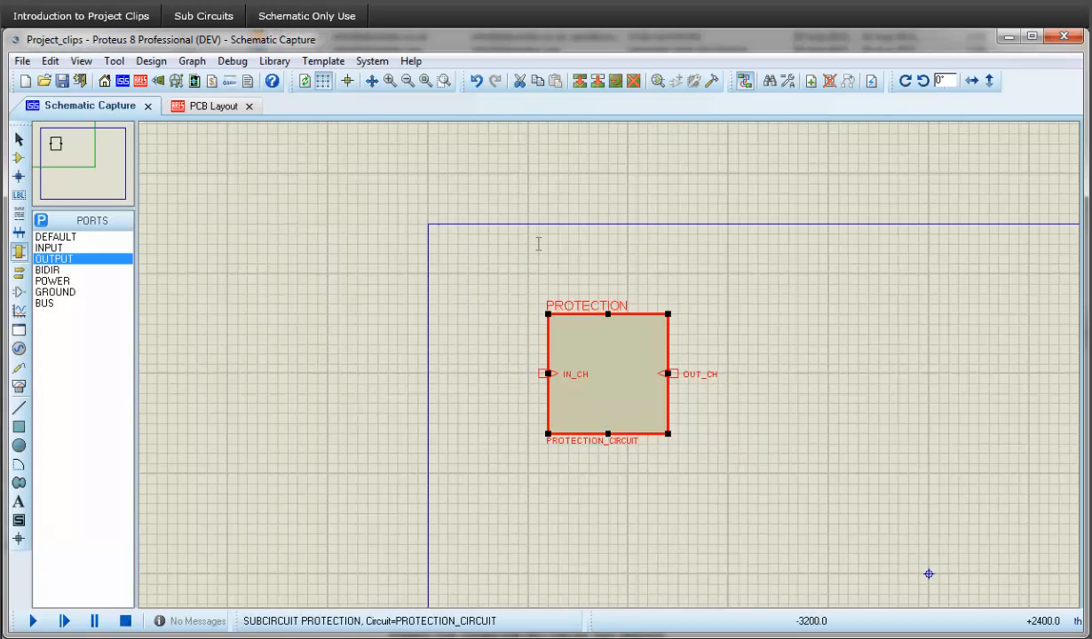
left_click(694, 305)
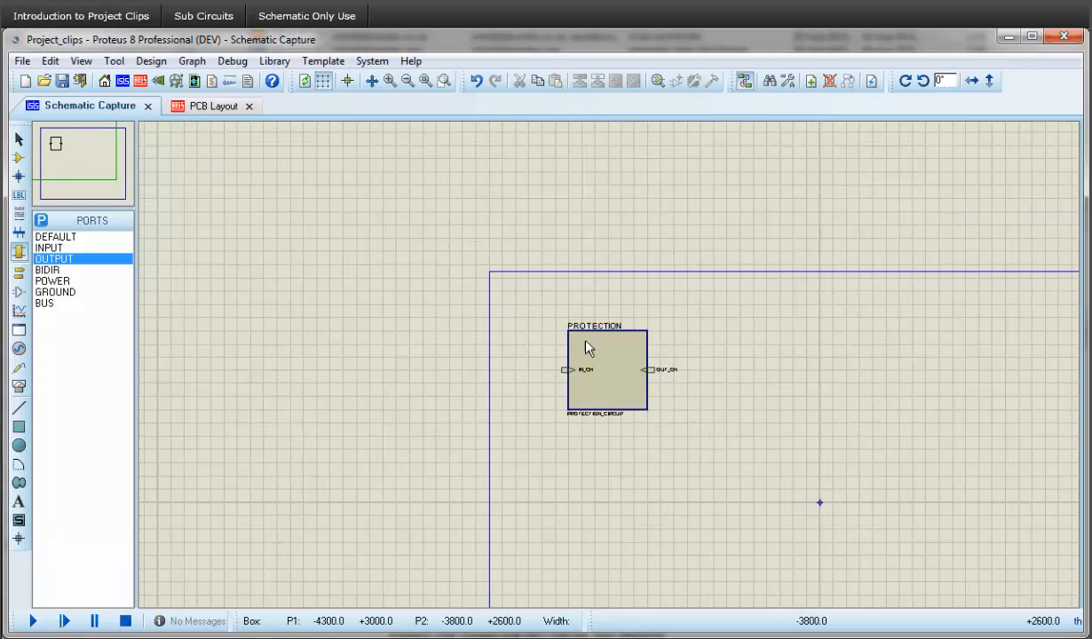
left_click_drag(686, 427, 701, 449)
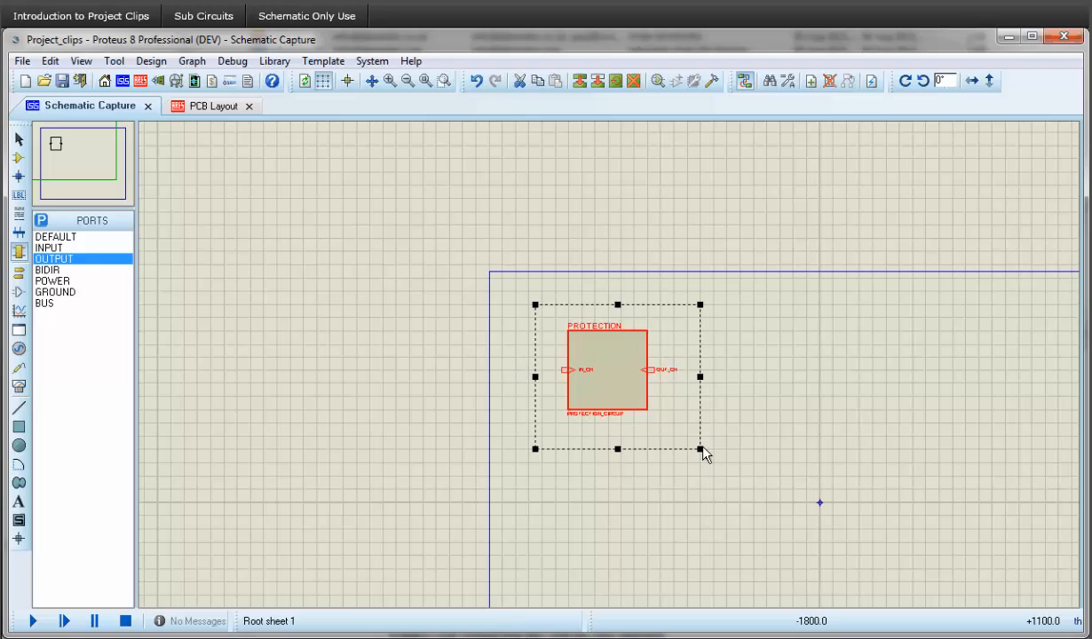
left_click(581, 86)
left_click(831, 448)
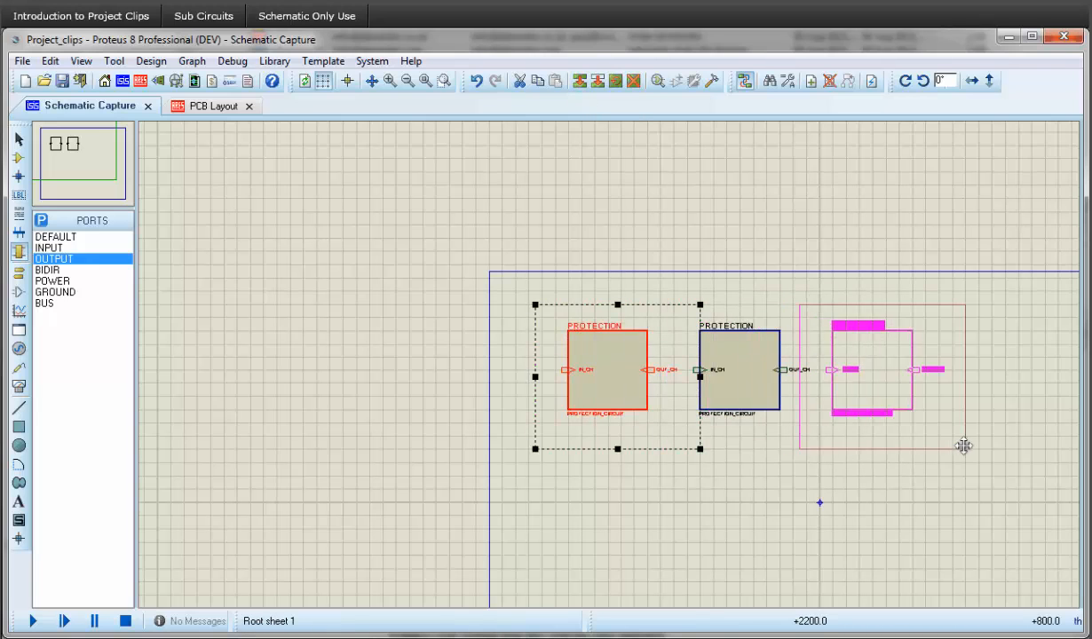
left_click(966, 449)
left_click(1026, 448)
key("Escape")
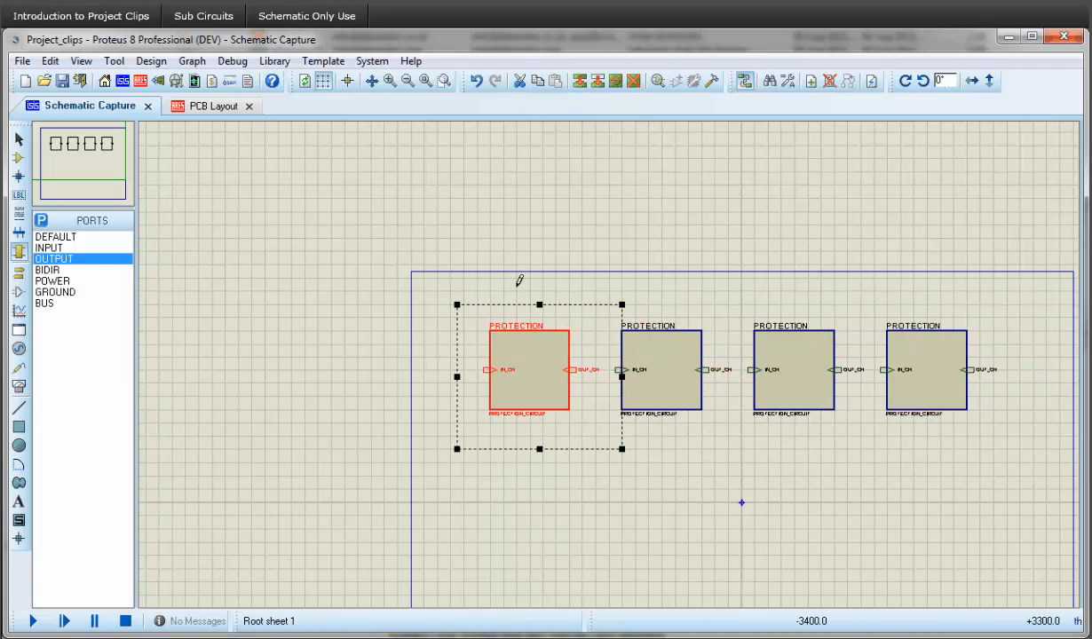
Rename the first two subcircuits in the row PROTECTION1 and PROTECTION2.
right_click(522, 339)
left_click(594, 367)
left_click(551, 243)
type("1")
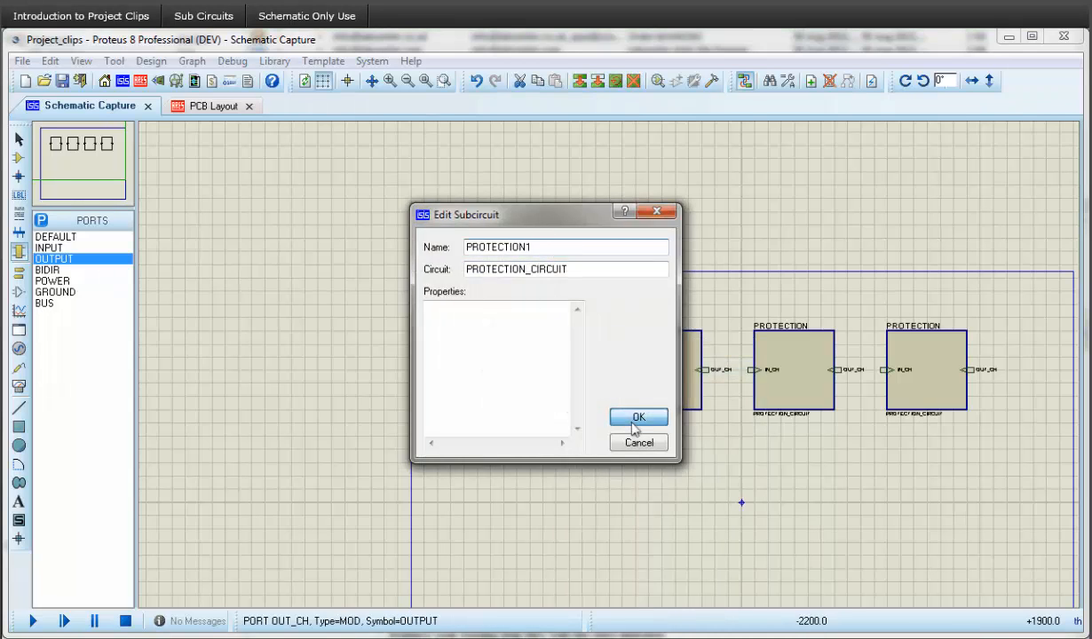
left_click(631, 415)
right_click(678, 341)
left_click(759, 370)
left_click(638, 416)
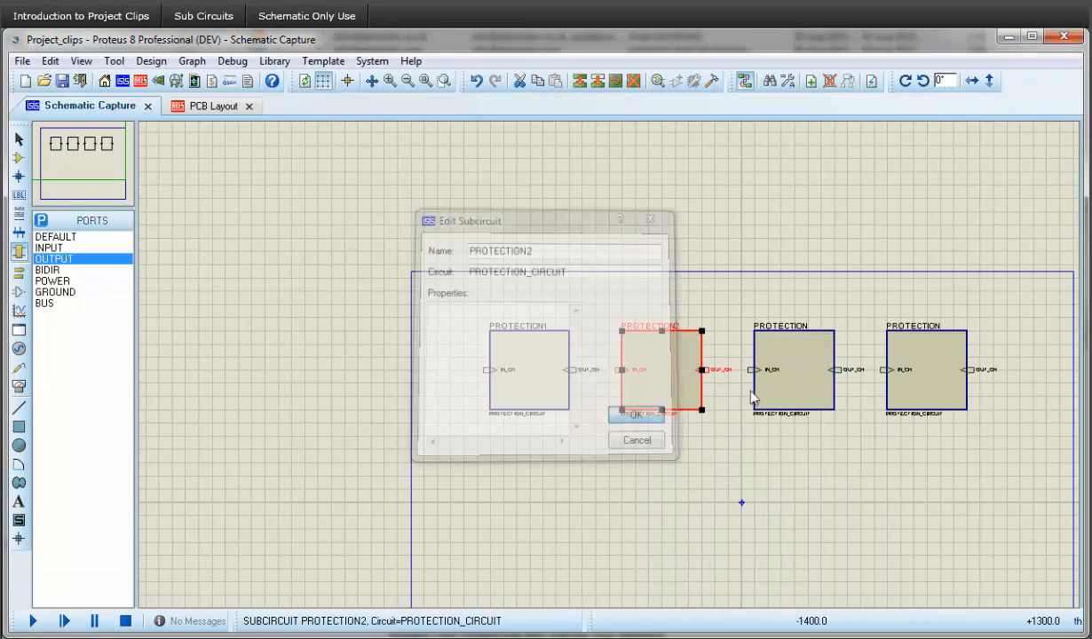
Rename the third and fourth subcircuits in the row PROTECTION3 and PROTECTION4.
right_click(826, 351)
left_click(874, 371)
left_click(561, 246)
type("3")
left_click(638, 417)
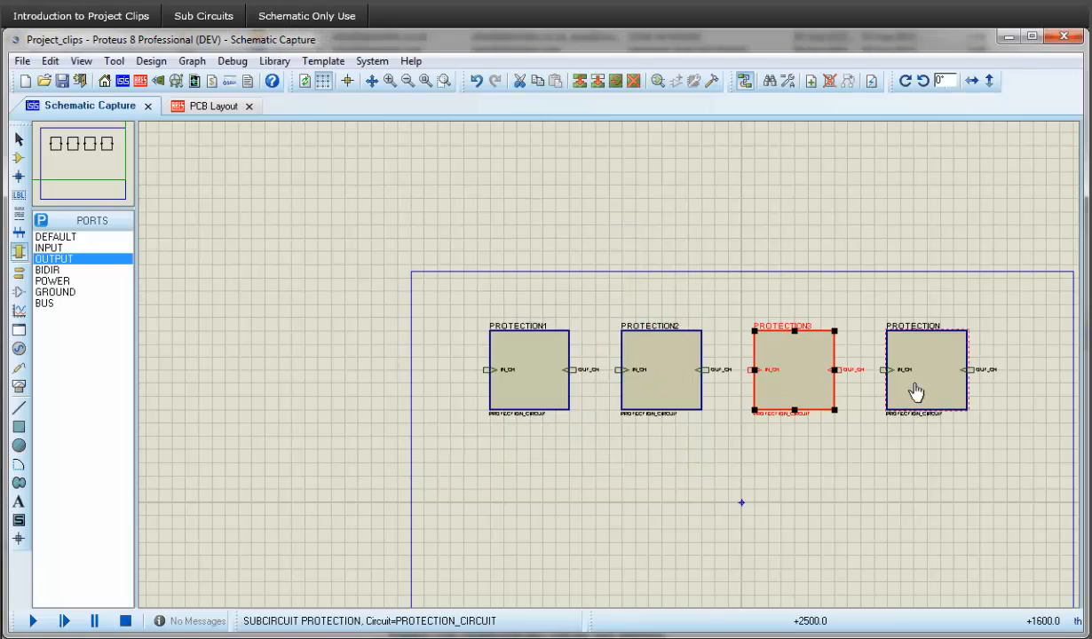
right_click(915, 349)
left_click(731, 378)
left_click(554, 247)
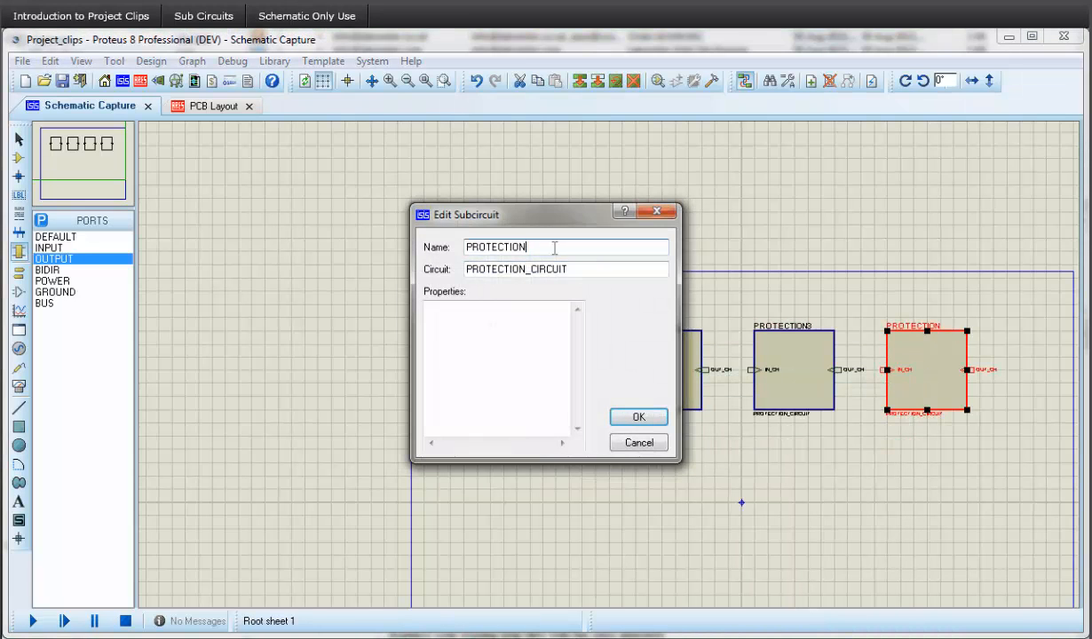
left_click(629, 417)
left_click(698, 479)
key("F8")
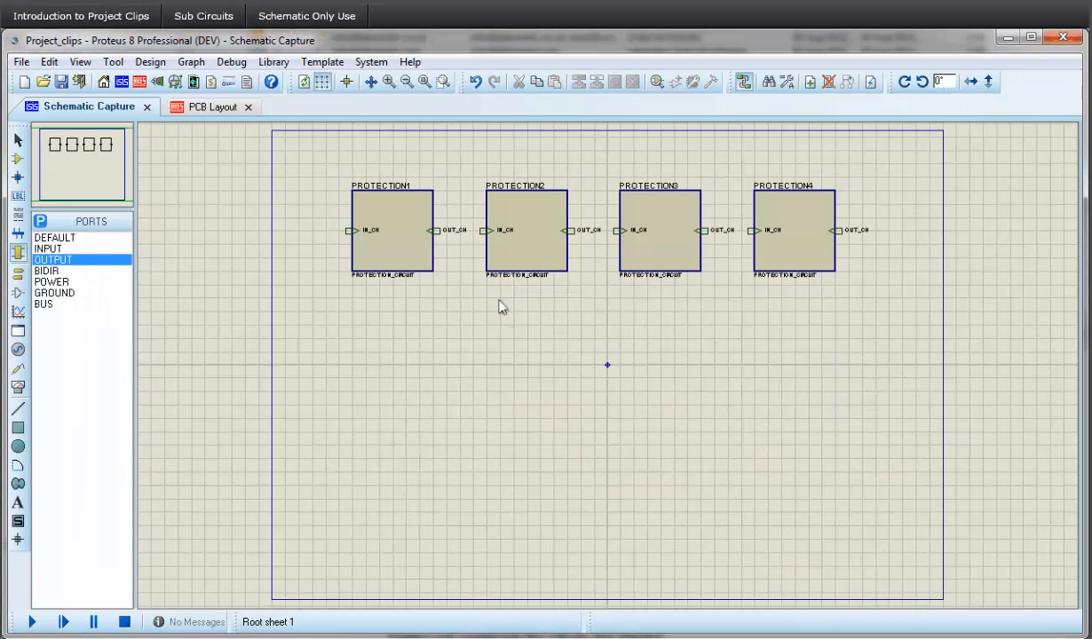
Import the Protection_circuit.pdsclip project clip into PROTECTION1's child sheet and place it around the sheet's centre.
right_click(417, 208)
left_click(475, 418)
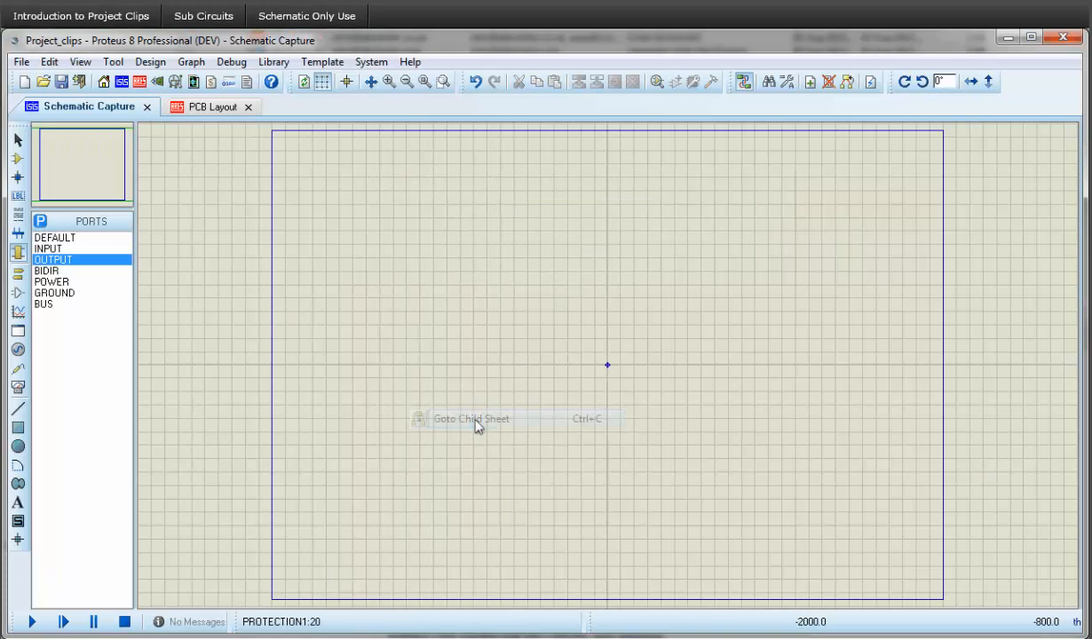
left_click(22, 62)
left_click(229, 258)
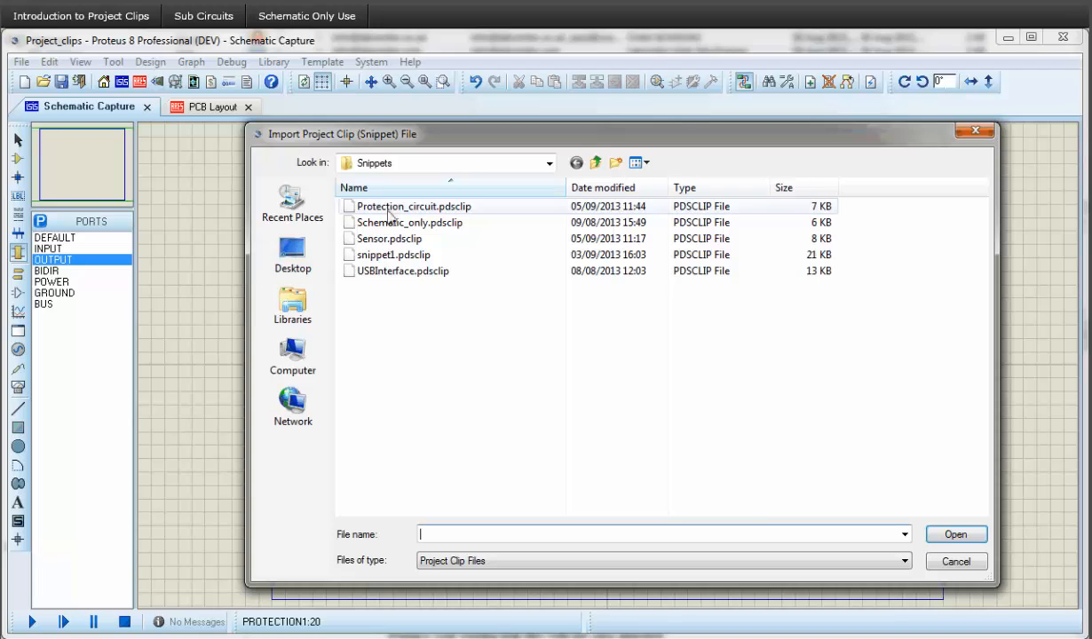
left_click(486, 210)
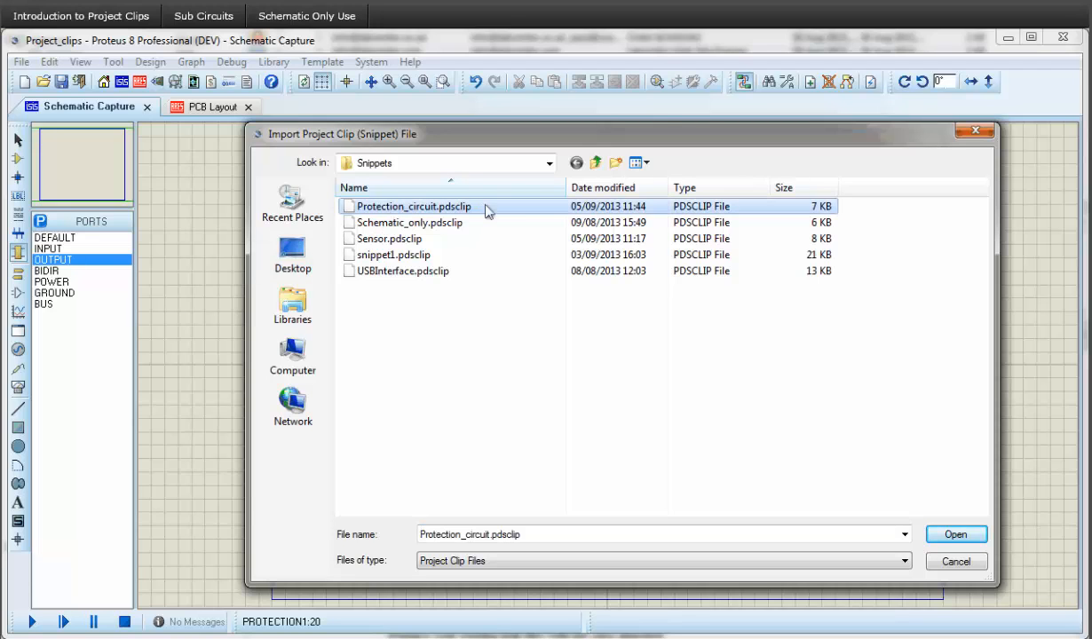
left_click(952, 541)
left_click(864, 493)
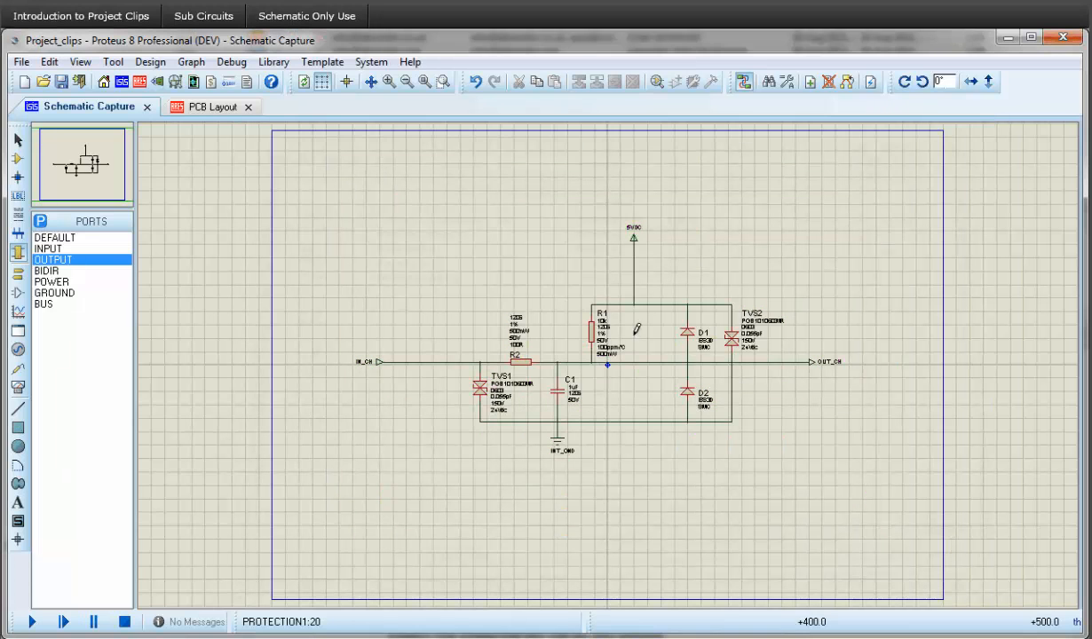
Return to the root sheet and open PROTECTION2's child sheet to check its copy of the circuit.
scroll(635, 330, "up", 3)
left_click(847, 82)
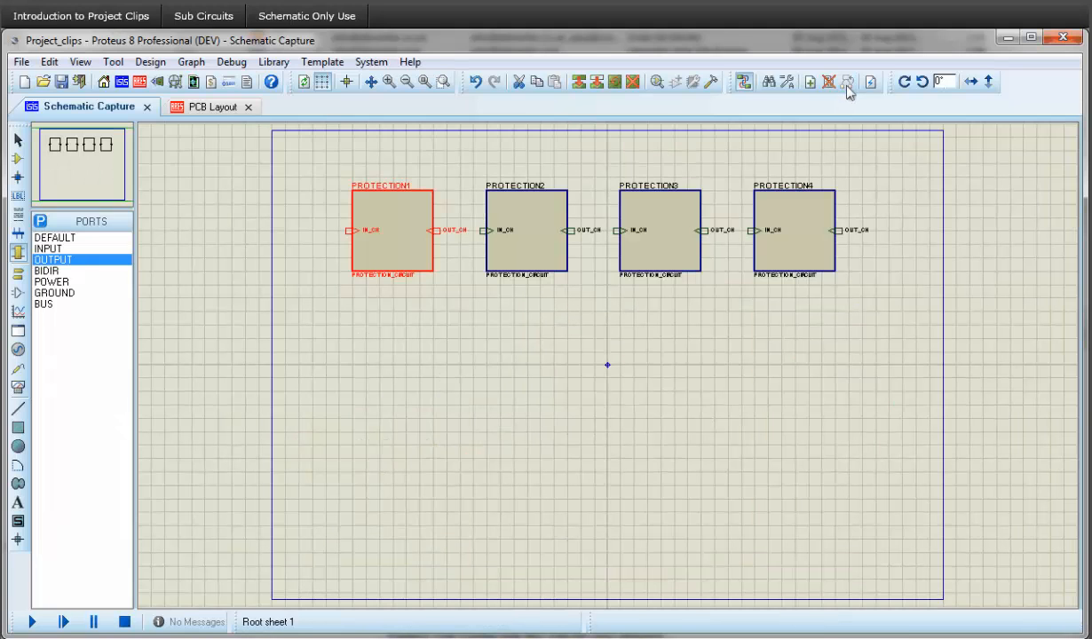
right_click(537, 208)
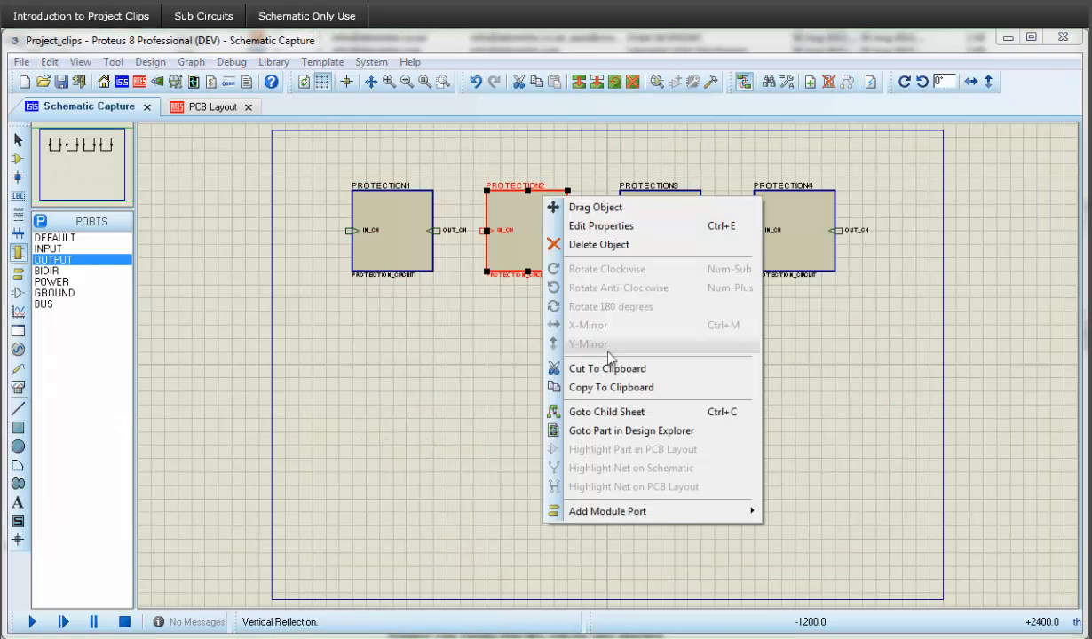
left_click(582, 410)
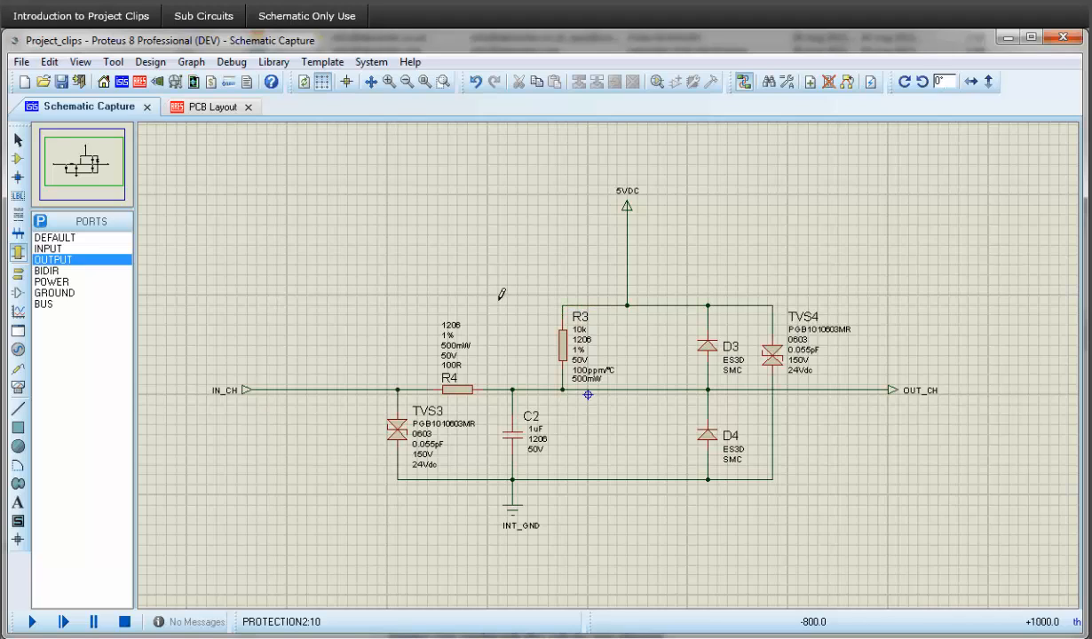
Examine the parts and references of each PROTECTION module in the Design Explorer's physical partlist.
left_click(193, 82)
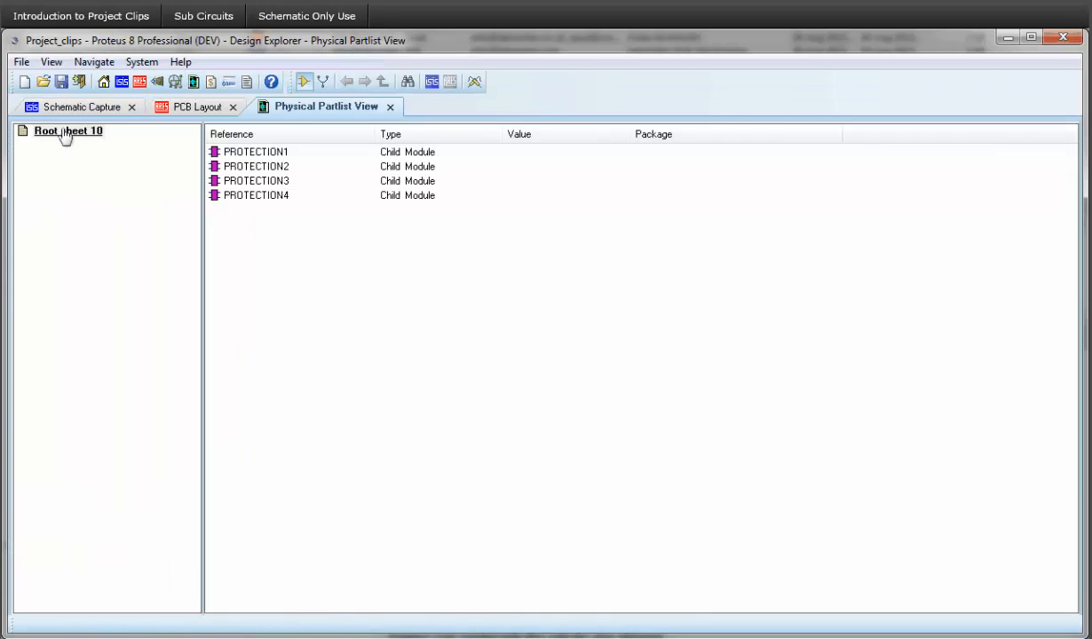
double_click(64, 130)
left_click(23, 144)
left_click(71, 144)
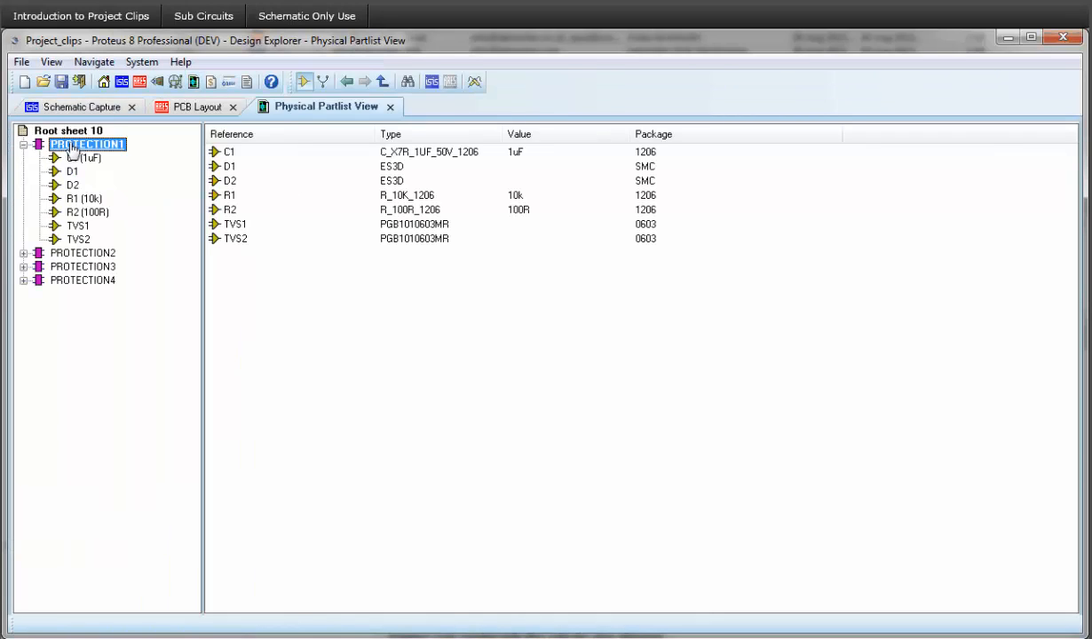
left_click(79, 255)
left_click(76, 173)
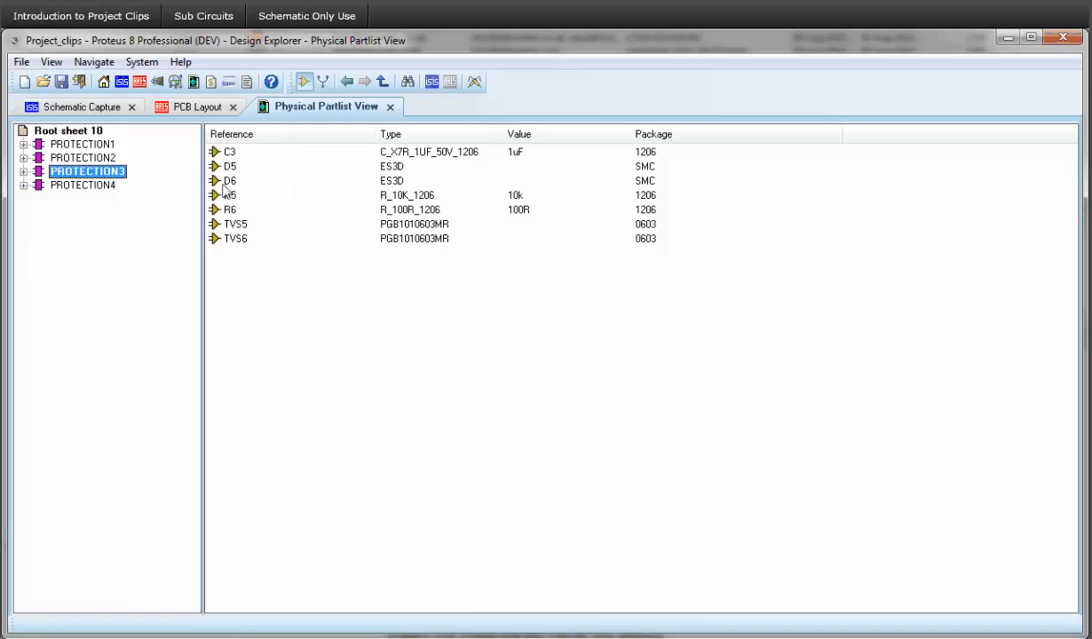
left_click(87, 188)
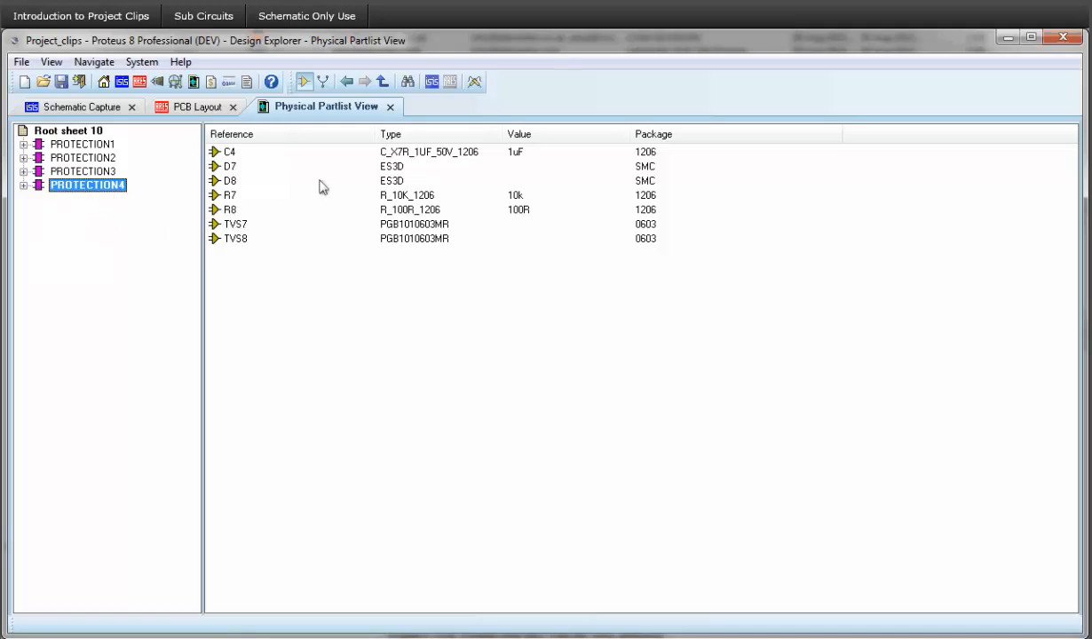
Draw a rectangular Board Edge outline in the PCB layout, inside the lower part of the work area.
left_click(194, 112)
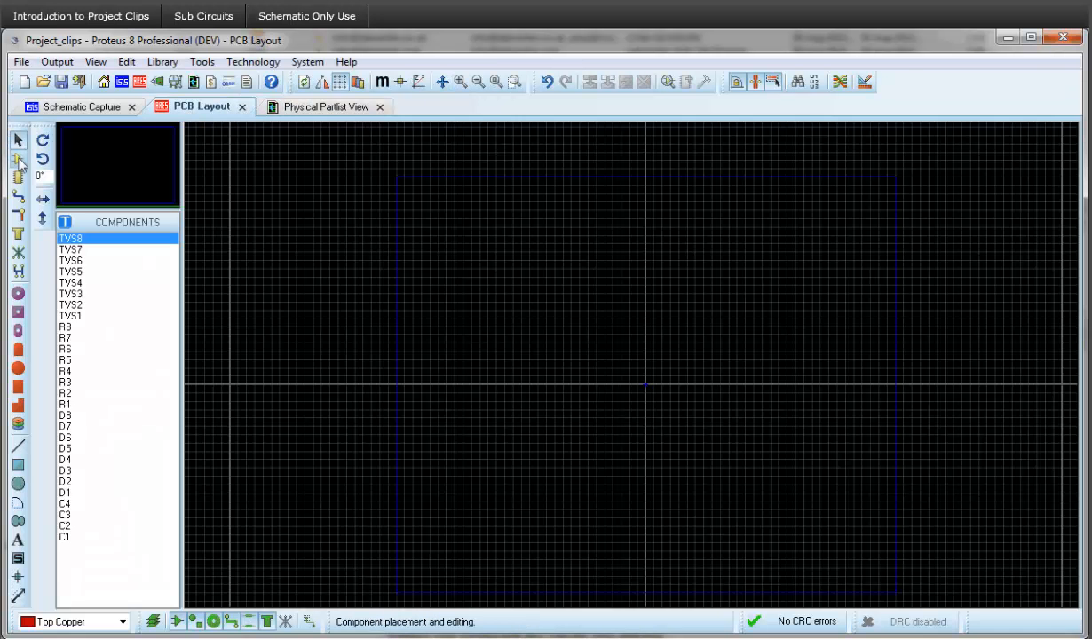
left_click(18, 466)
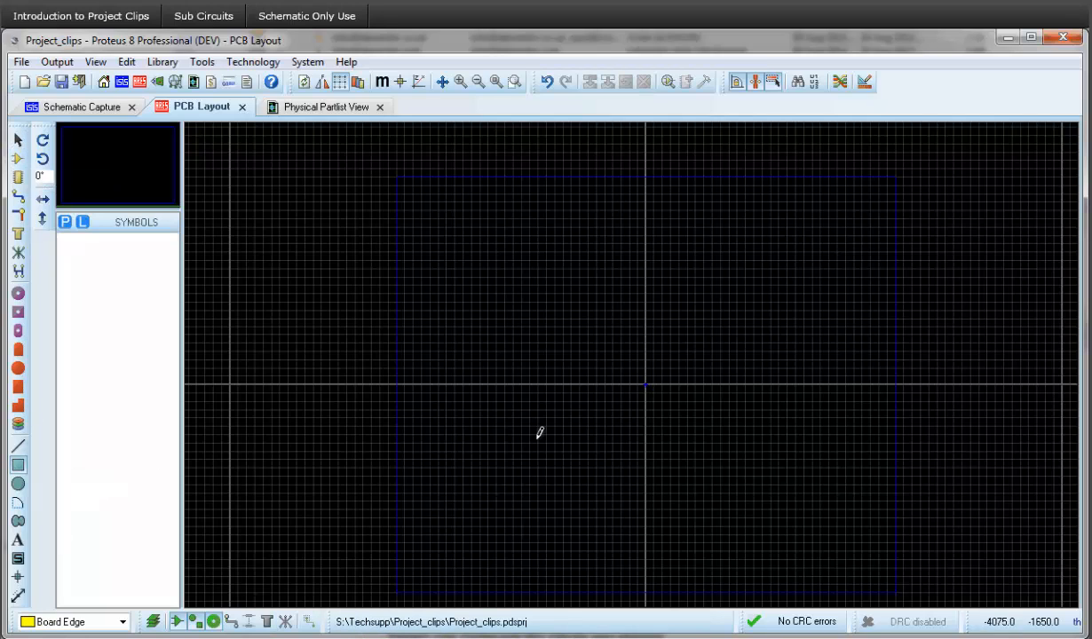
left_click_drag(454, 283, 865, 545)
Place the layout clip containing C1, D1, D2, R1, R2, TVS1 and TVS2 near the board's upper edge.
left_click(18, 158)
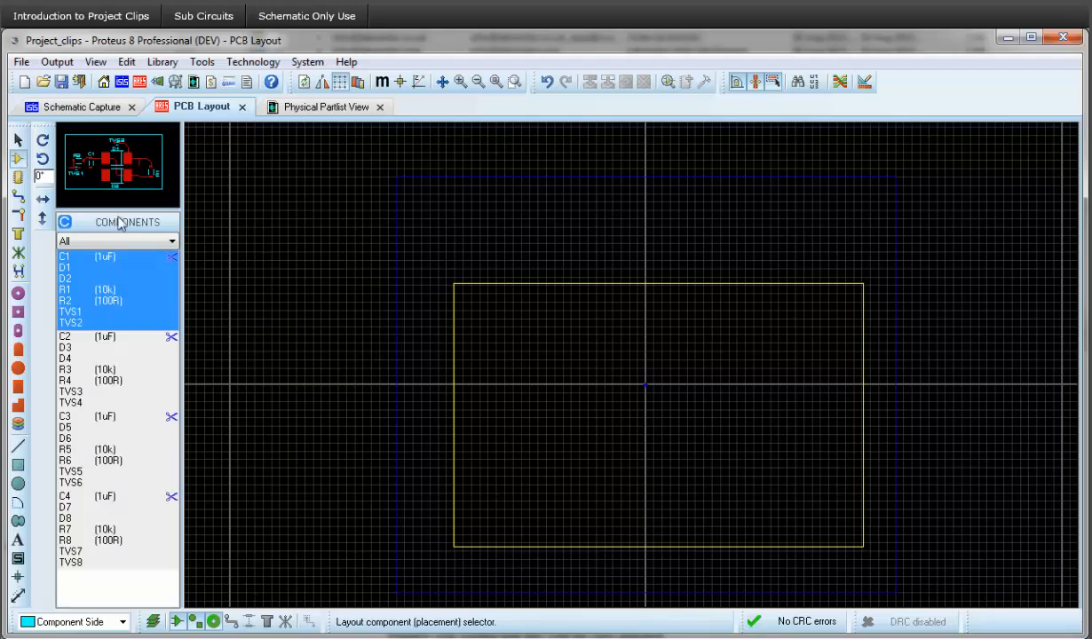
left_click(86, 428)
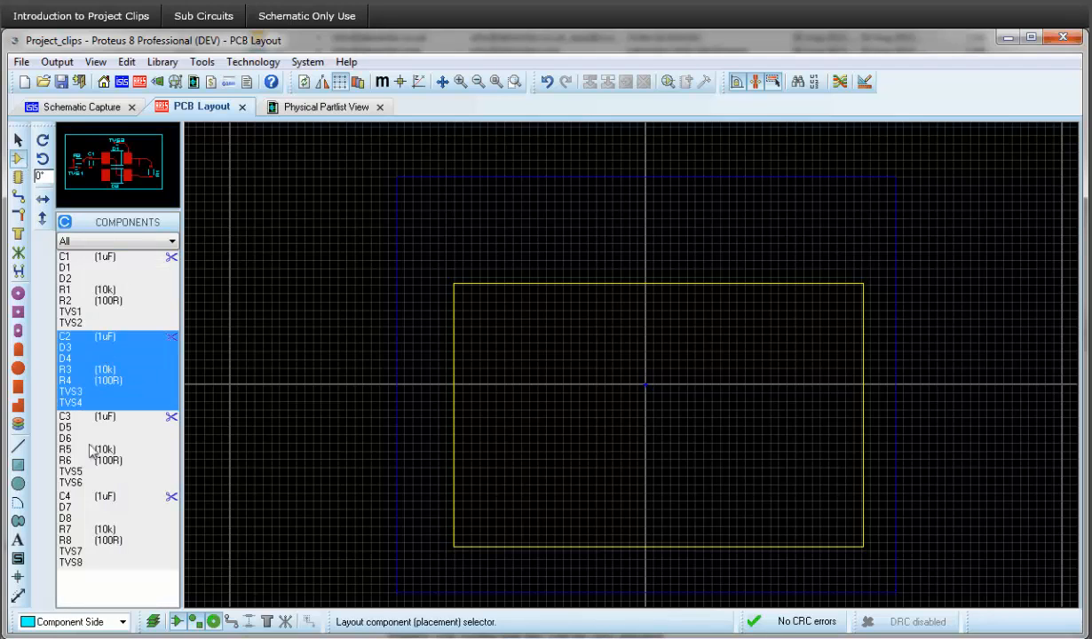
left_click(110, 539)
left_click(138, 257)
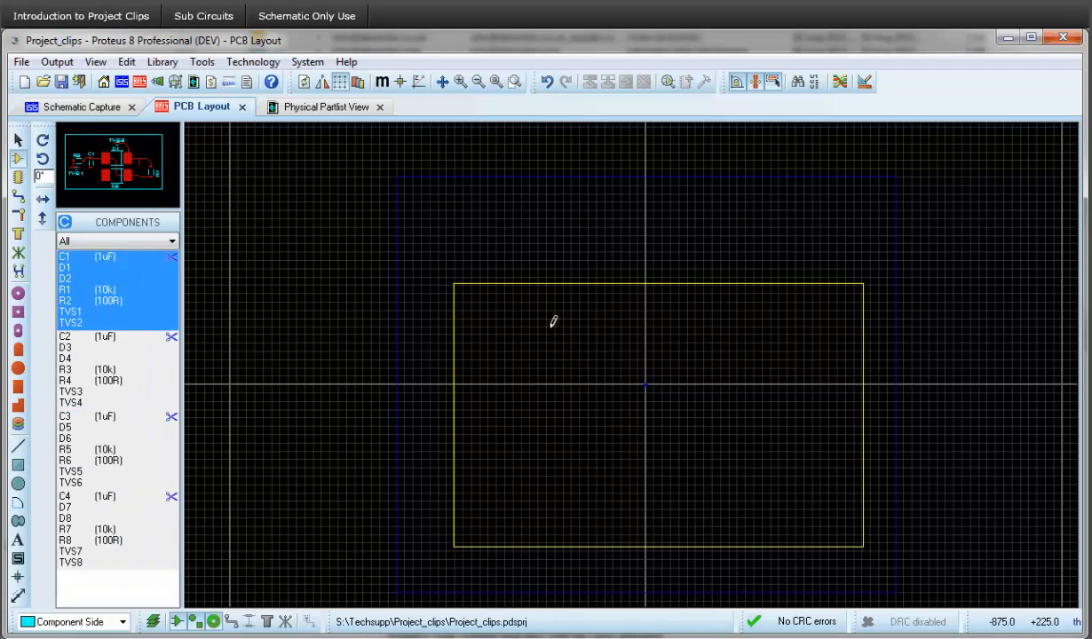
scroll(628, 360, "up", 3)
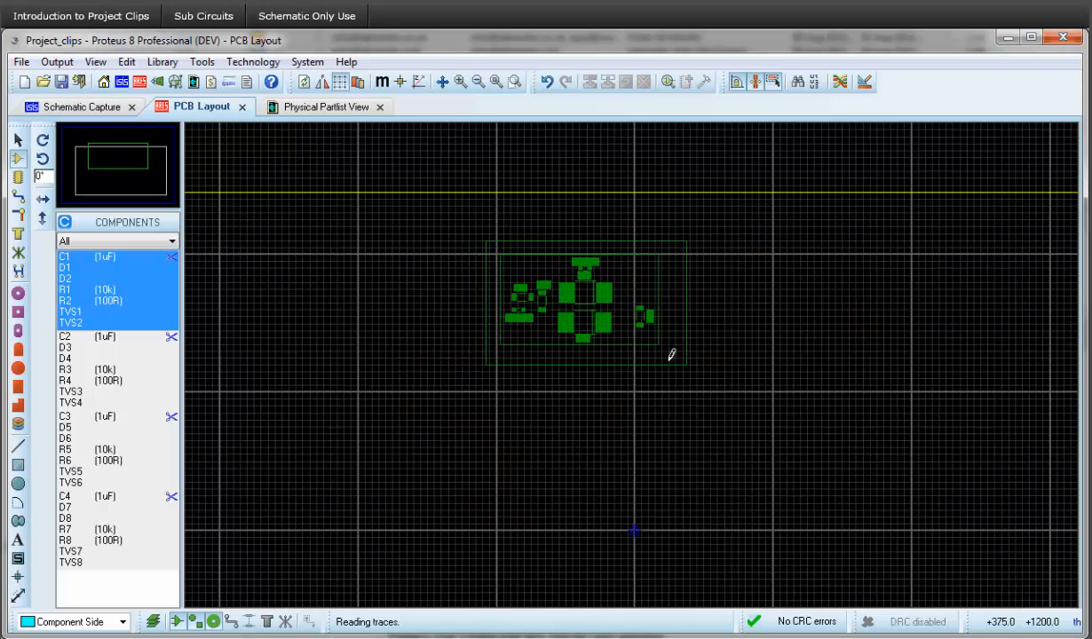
left_click(682, 361)
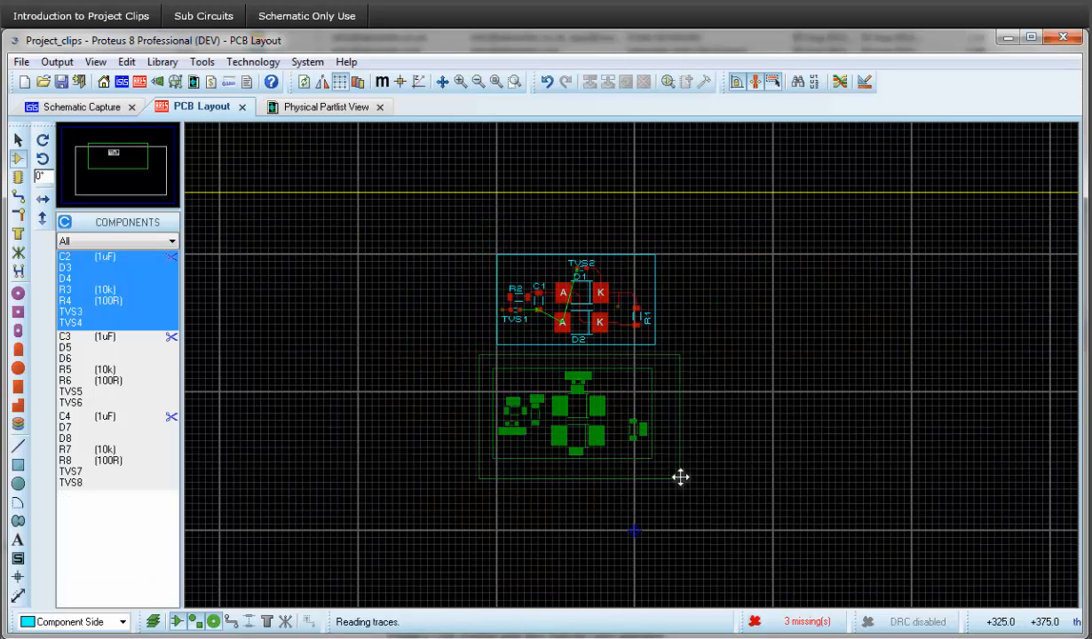
Place the remaining three protection circuit layouts one below another in a column under the first.
left_click(683, 468)
scroll(639, 451, "down", 2)
scroll(634, 359, "up", 2)
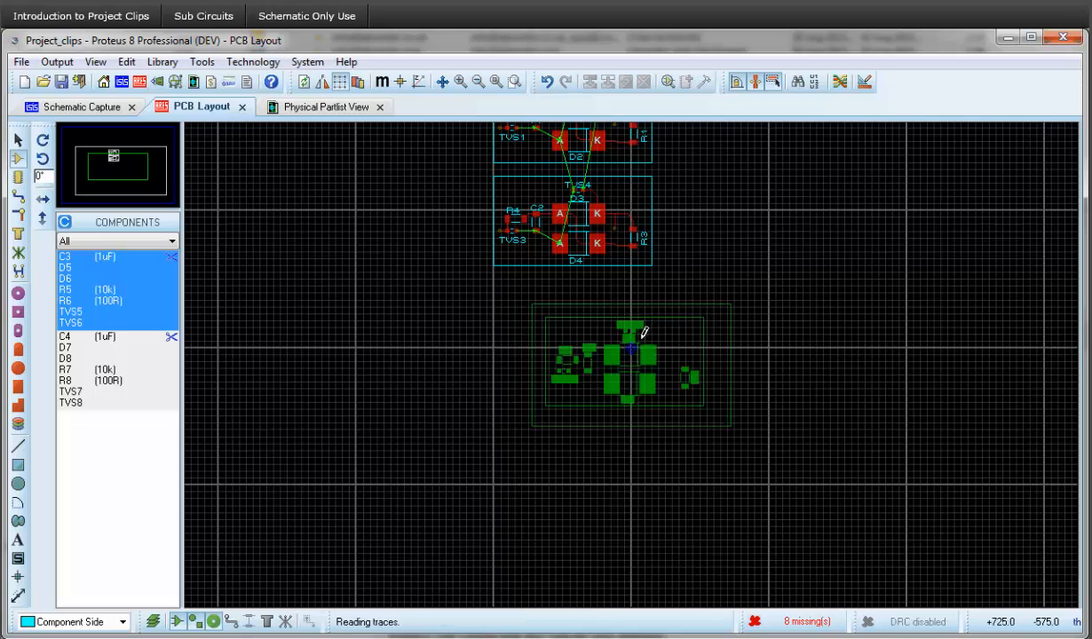
left_click(678, 390)
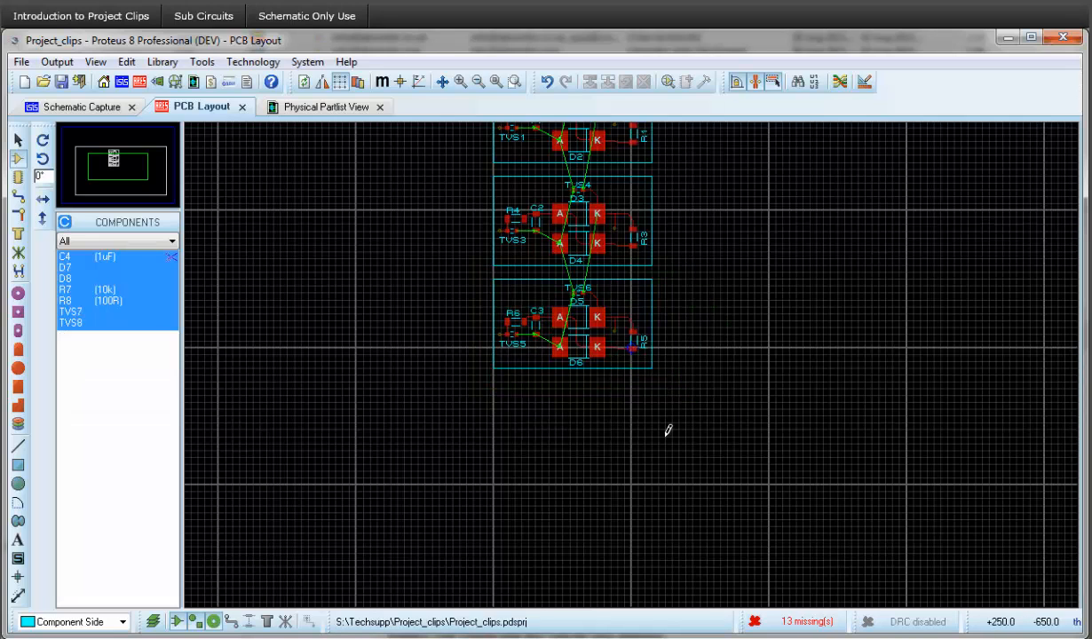
left_click(677, 491)
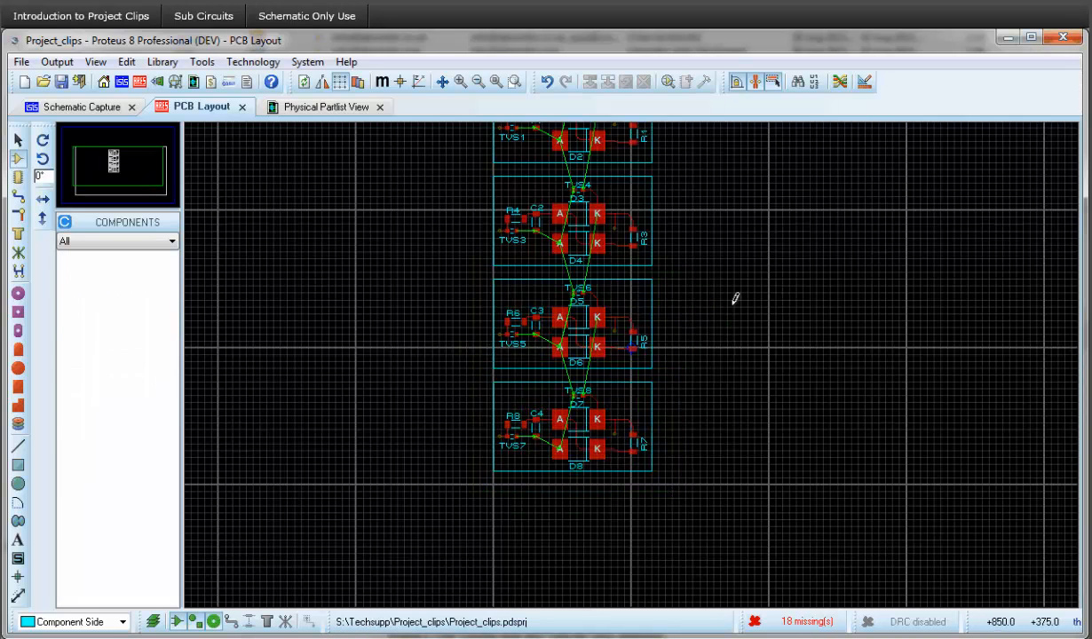
Select all four protection layouts with their tracks, vias and graphics, and move the block closer to the board's left edge.
scroll(687, 328, "down", 2)
left_click_drag(670, 221, 552, 434)
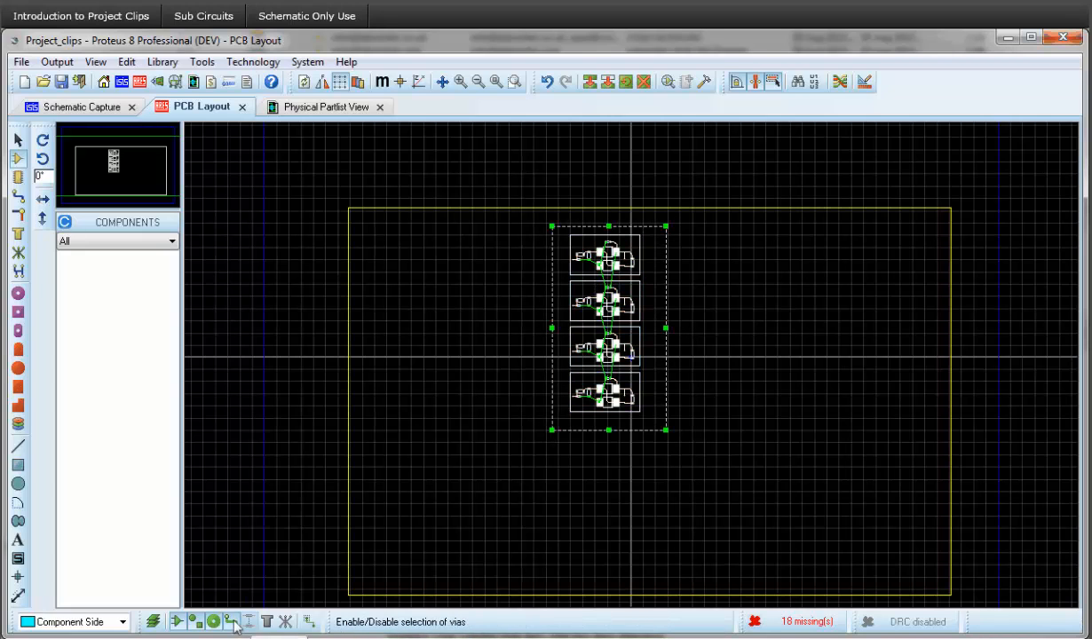
left_click_drag(607, 306, 503, 305)
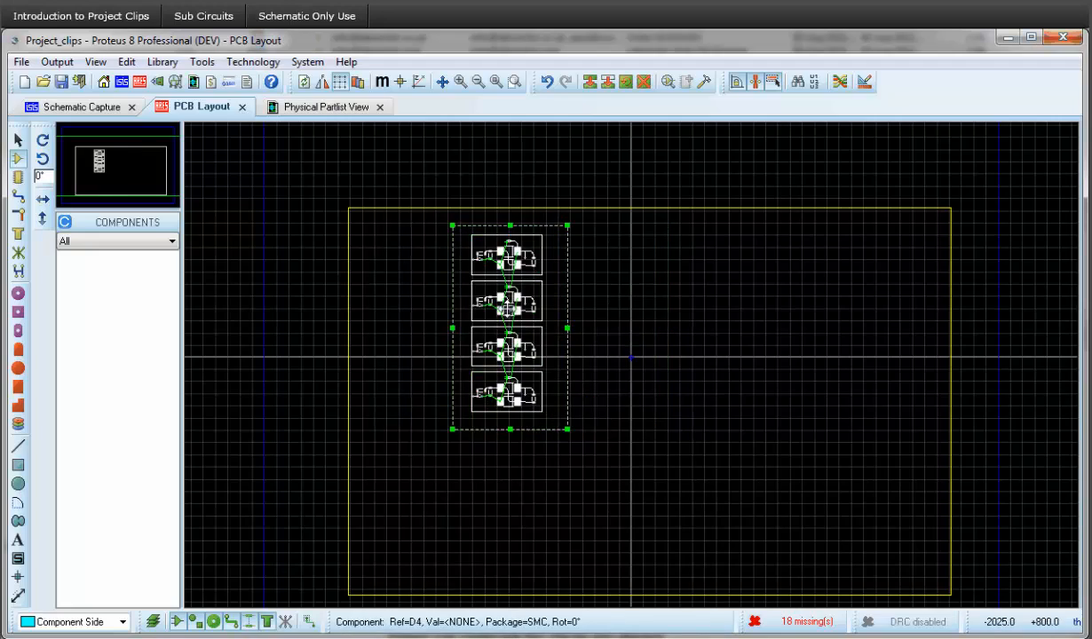
left_click(793, 391)
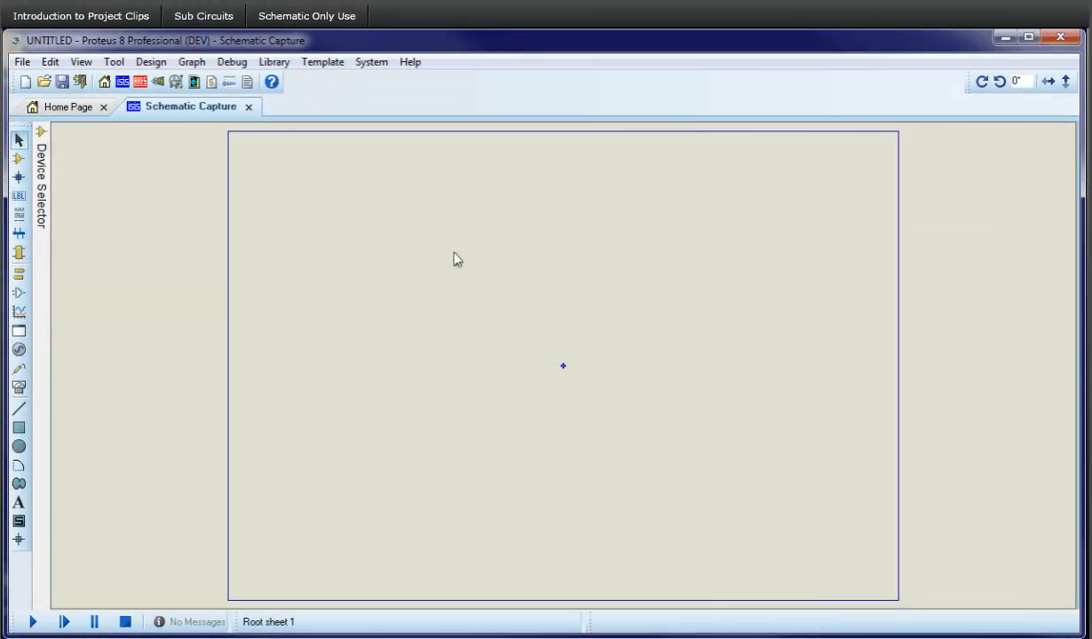
Import the Arduino LCD Shield.pdsclip project clip and place it in the upper-left corner of the blank root sheet.
left_click(23, 62)
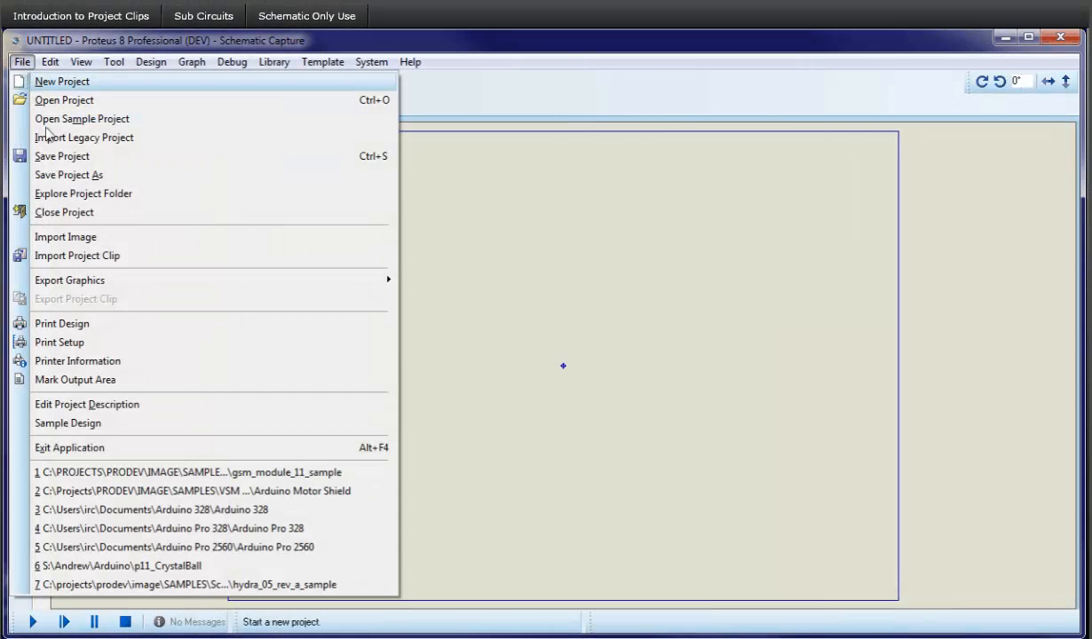
left_click(92, 260)
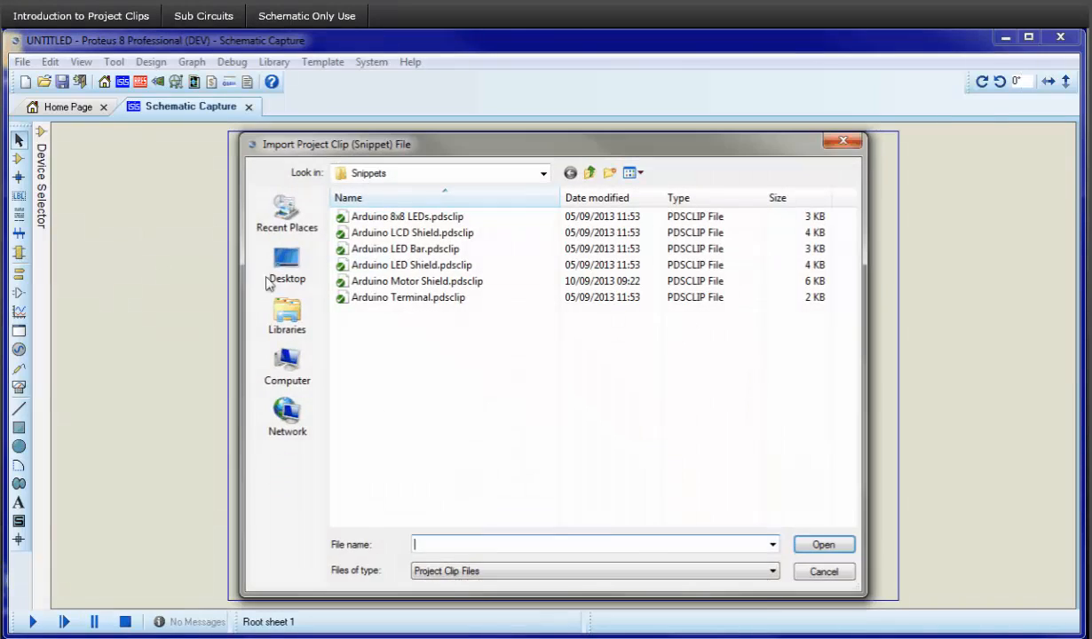
double_click(380, 234)
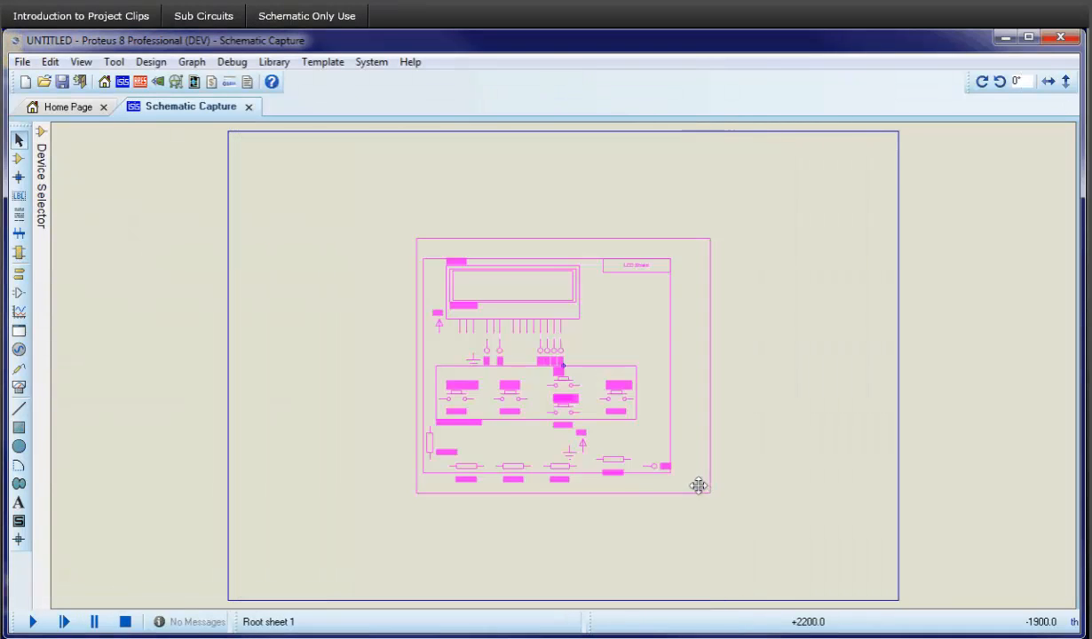
left_click(524, 384)
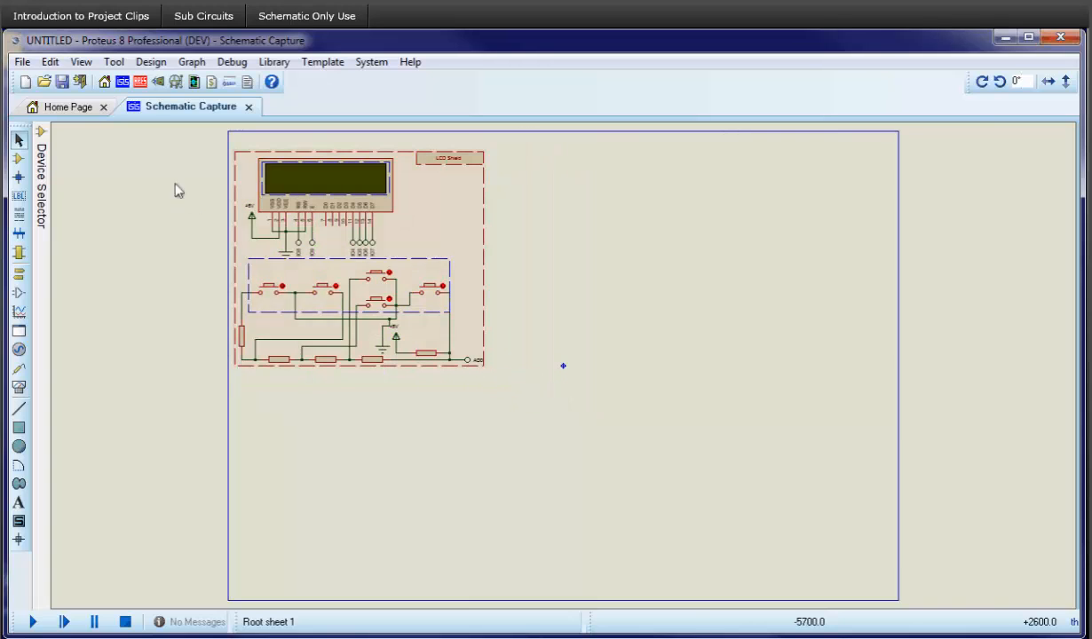
Import the Arduino Motor Shield.pdsclip project clip and place it along the lower part of the sheet.
left_click(21, 62)
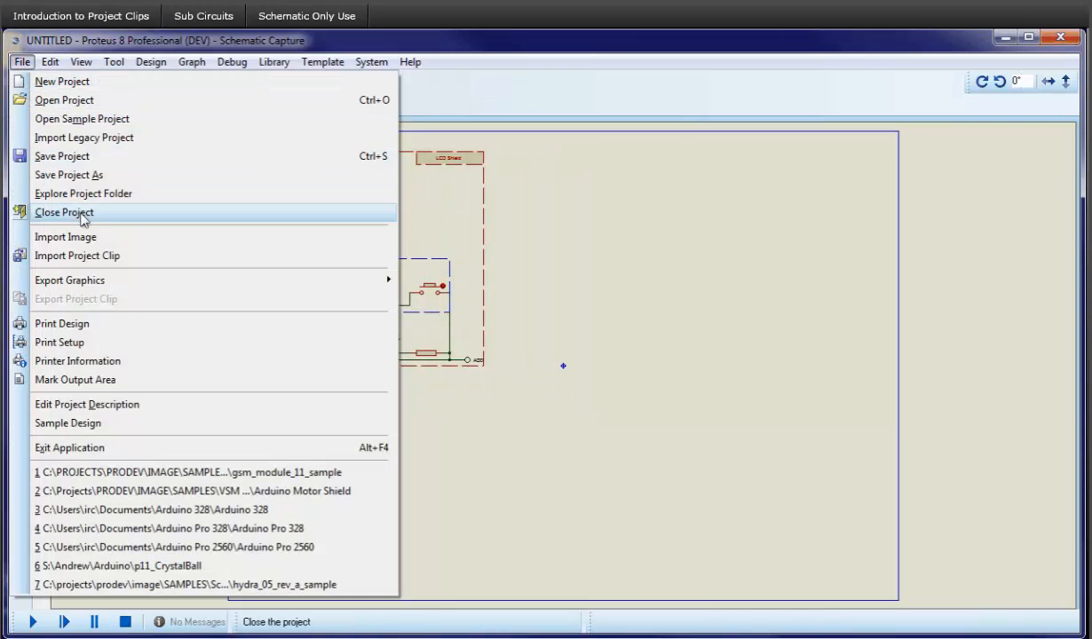
left_click(92, 256)
left_click(413, 282)
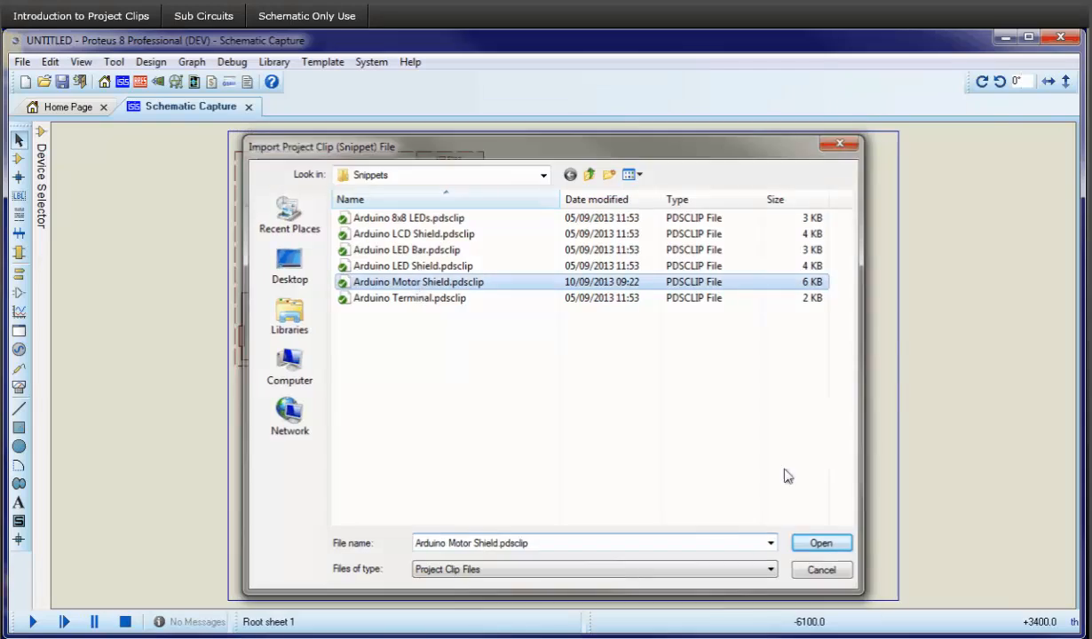
left_click(823, 545)
left_click(775, 583)
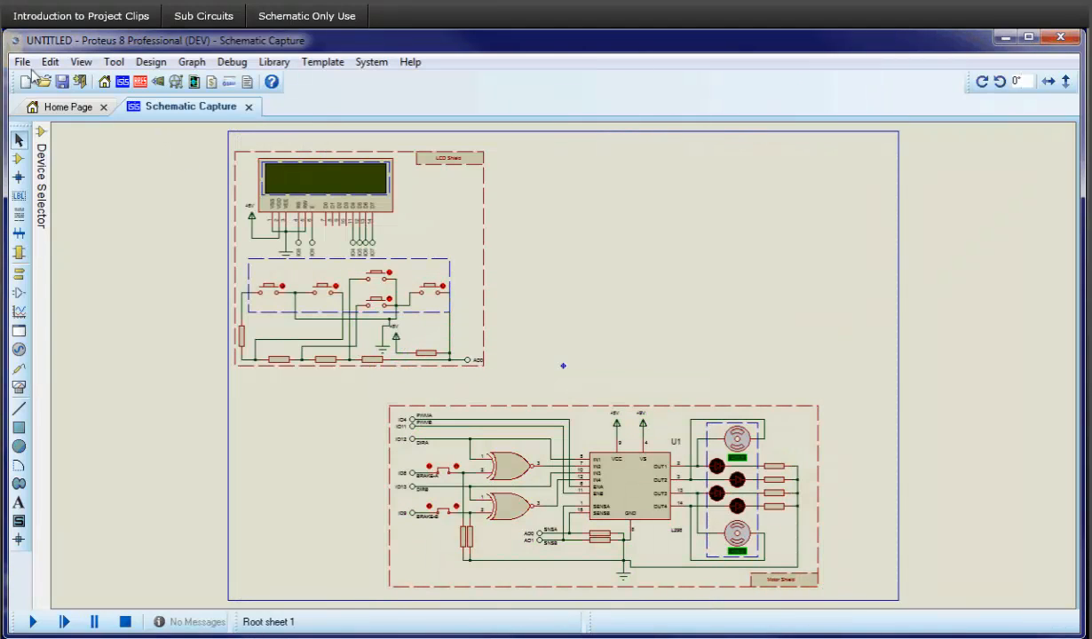
Import the Arduino Terminal.pdsclip project clip and place it in the sheet's upper-right area, above the motor shield.
left_click(21, 62)
left_click(67, 258)
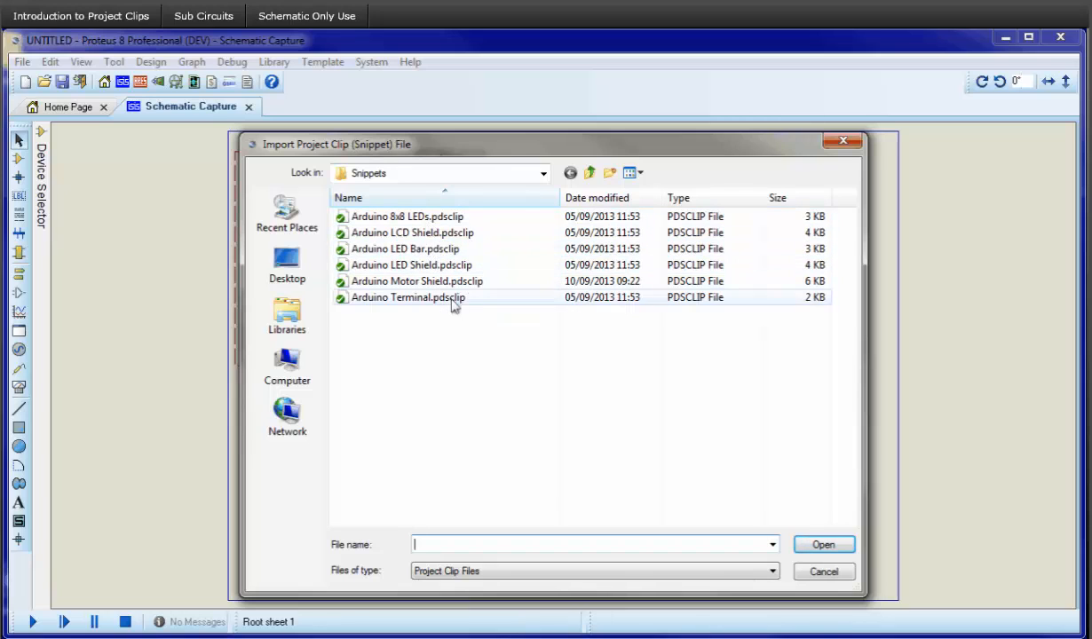
double_click(409, 297)
left_click(768, 306)
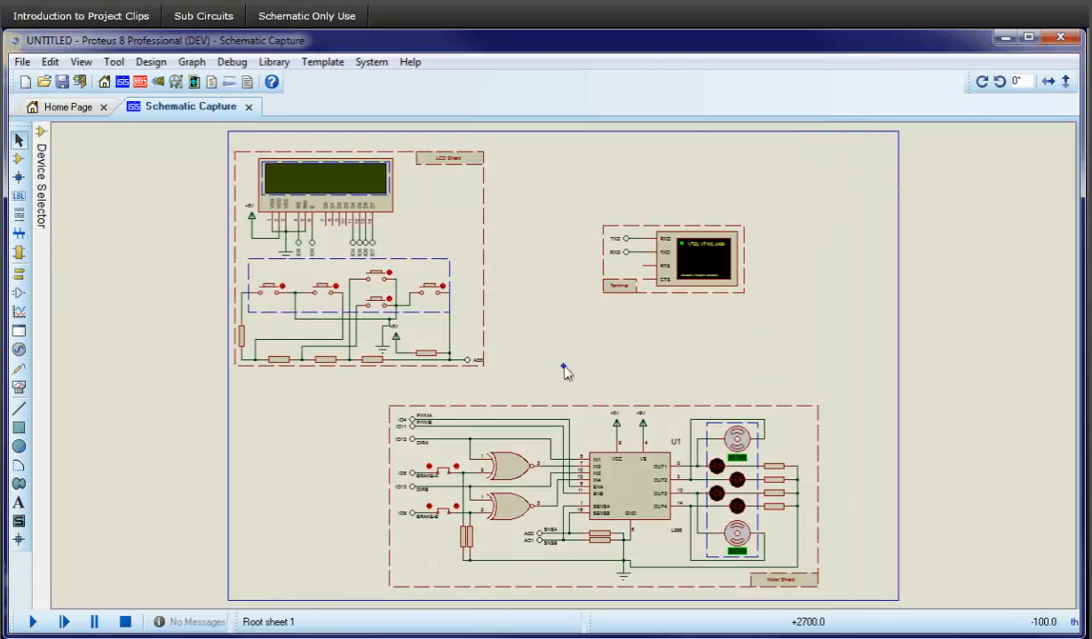
Export the complete Motor Shield circuit as a schematic-only project clip named test in the Snippets folder.
scroll(568, 373, "down", 1)
left_click_drag(234, 302, 729, 517)
right_click(510, 415)
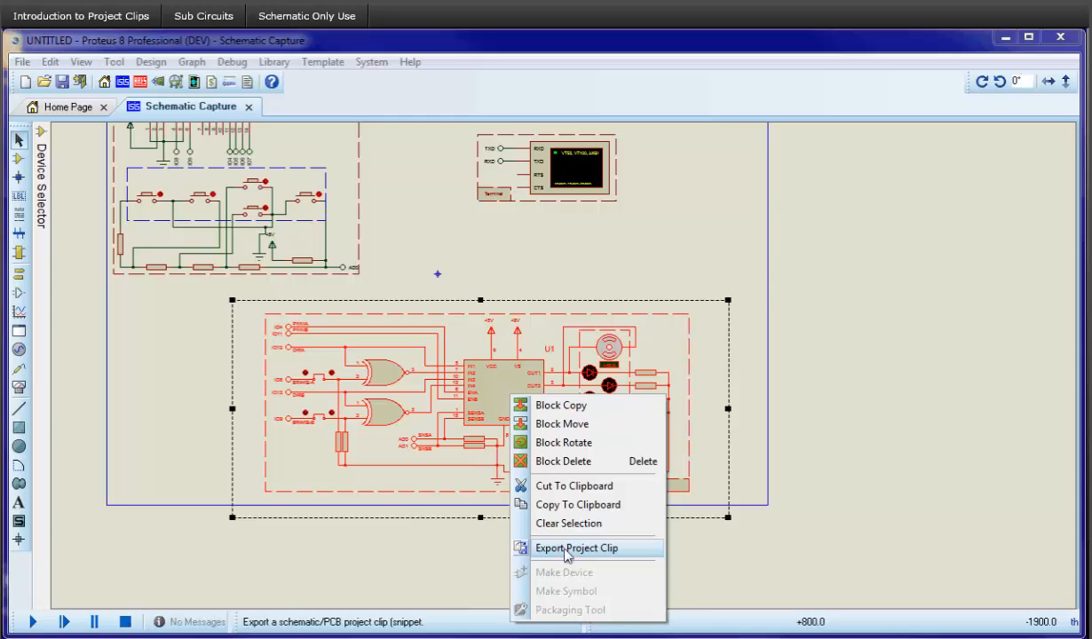
left_click(568, 551)
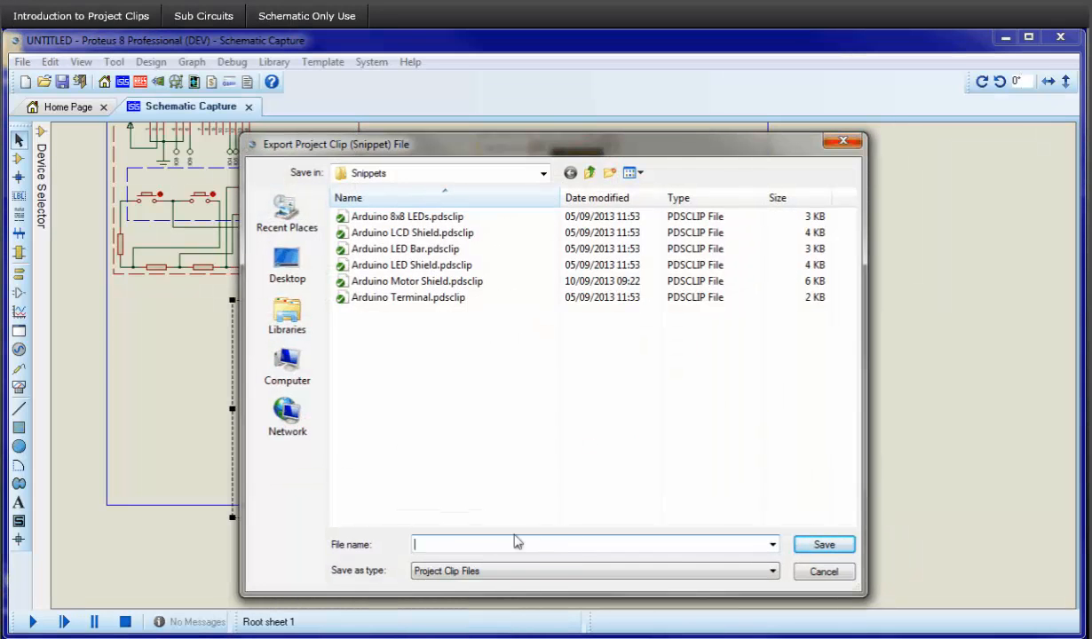
key("Return")
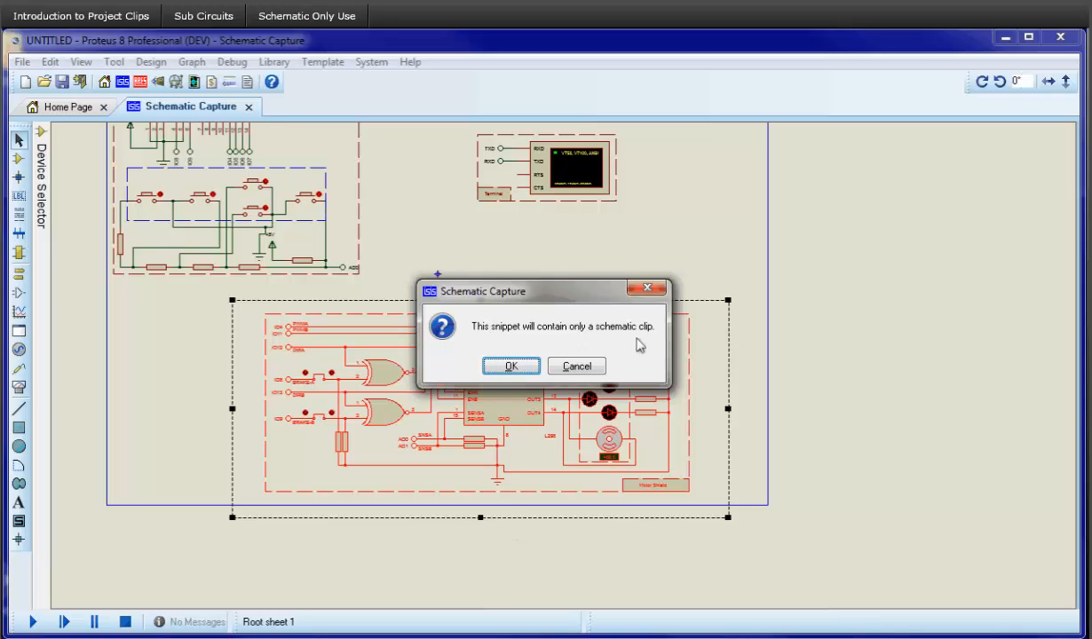
left_click(509, 367)
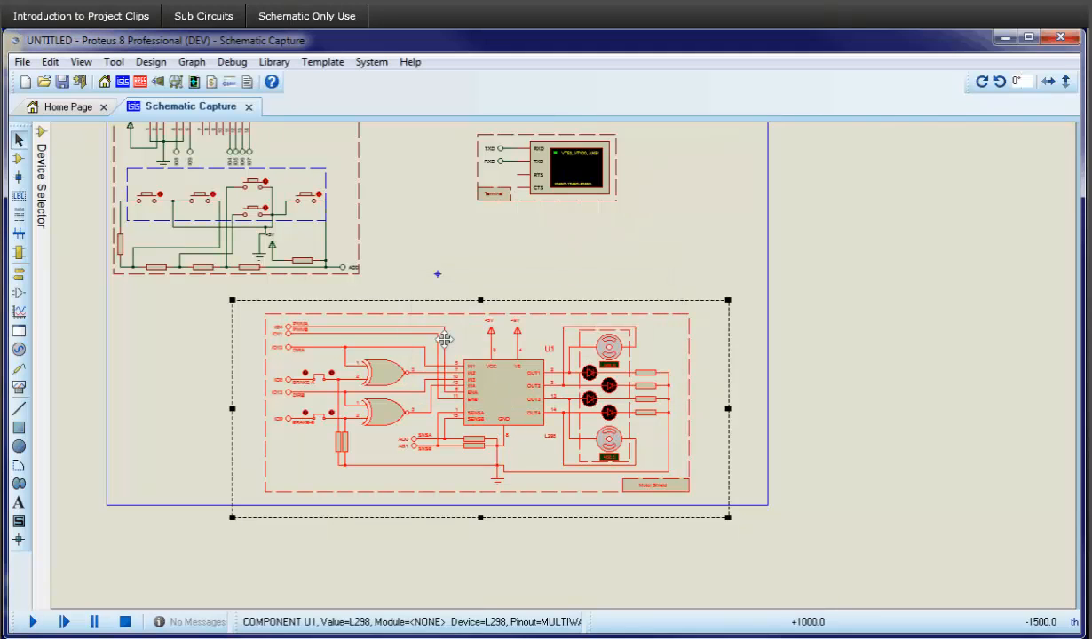
Close the current project without saving it and open a blank schematic.
left_click(79, 82)
left_click(552, 367)
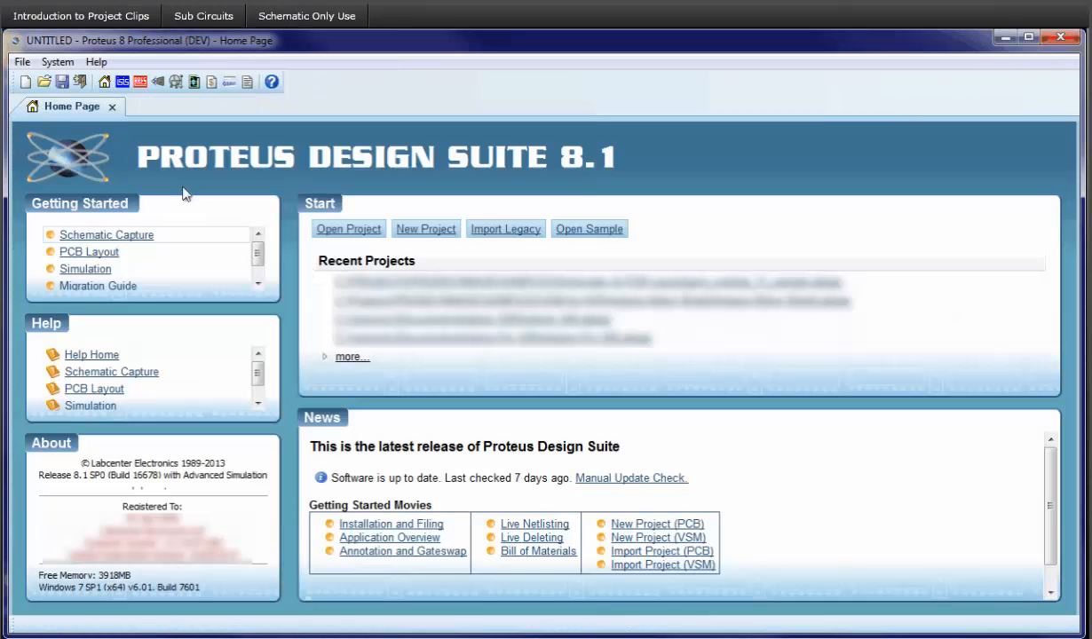
left_click(123, 82)
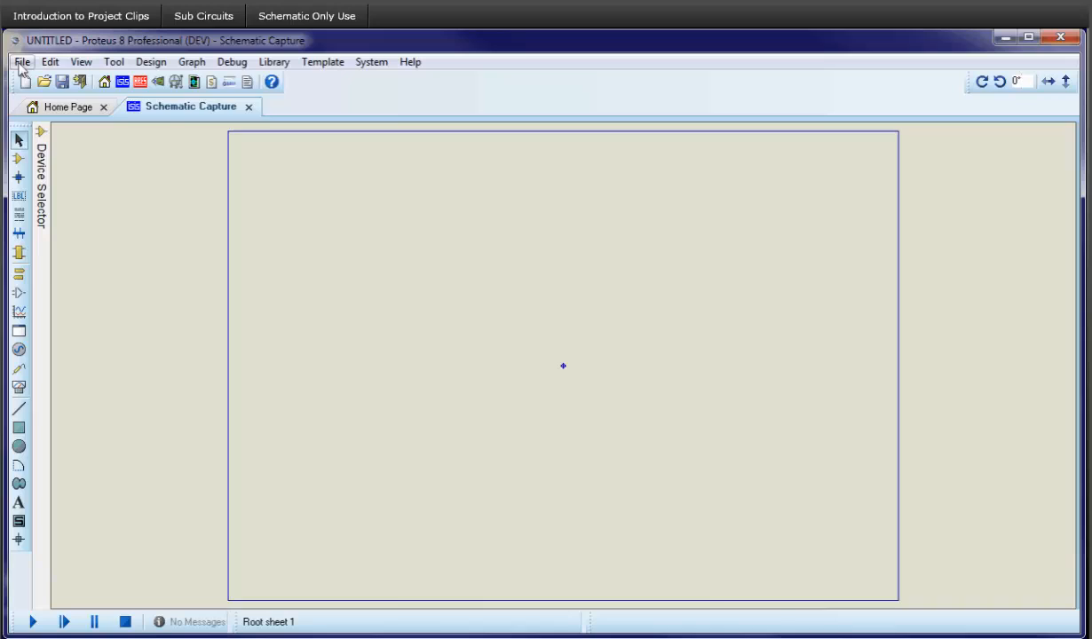
Import the test.pdsclip project clip from the Snippets folder into the blank schematic.
left_click(21, 62)
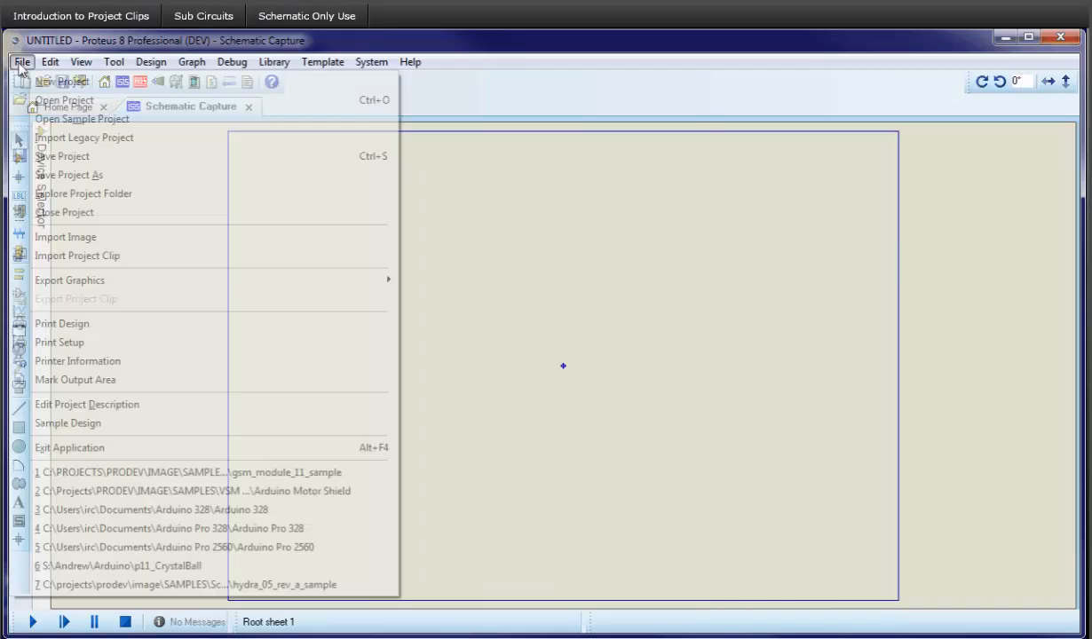
left_click(59, 258)
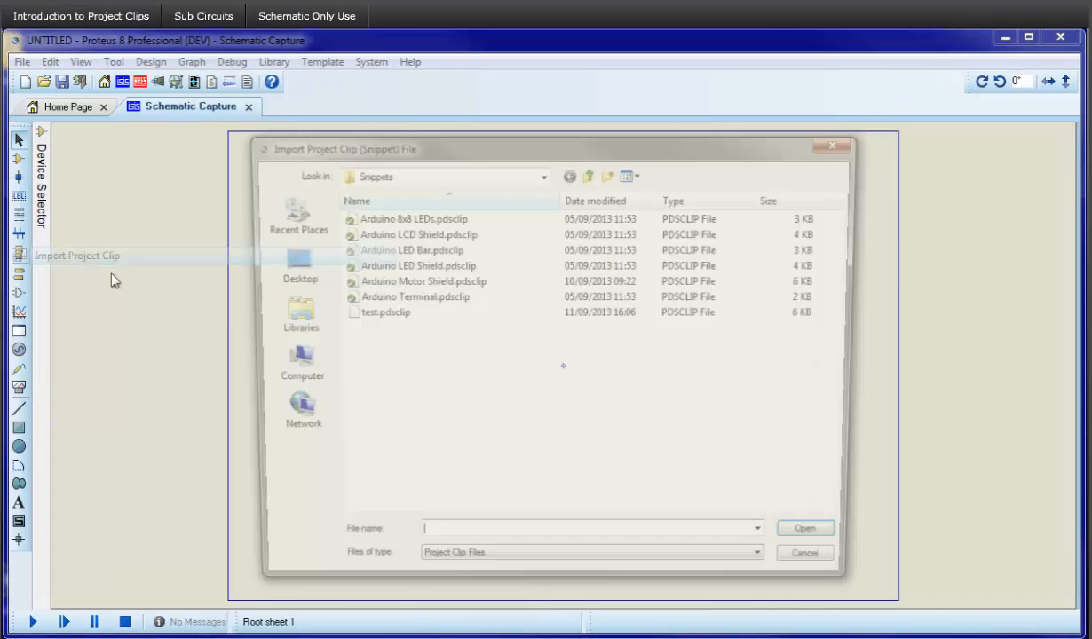
double_click(379, 316)
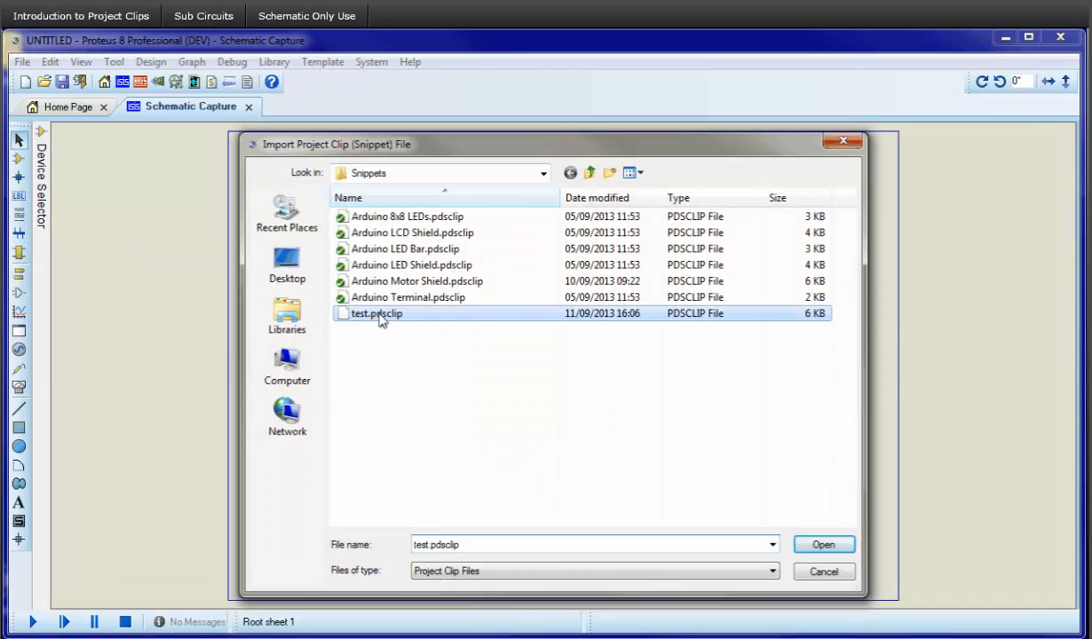